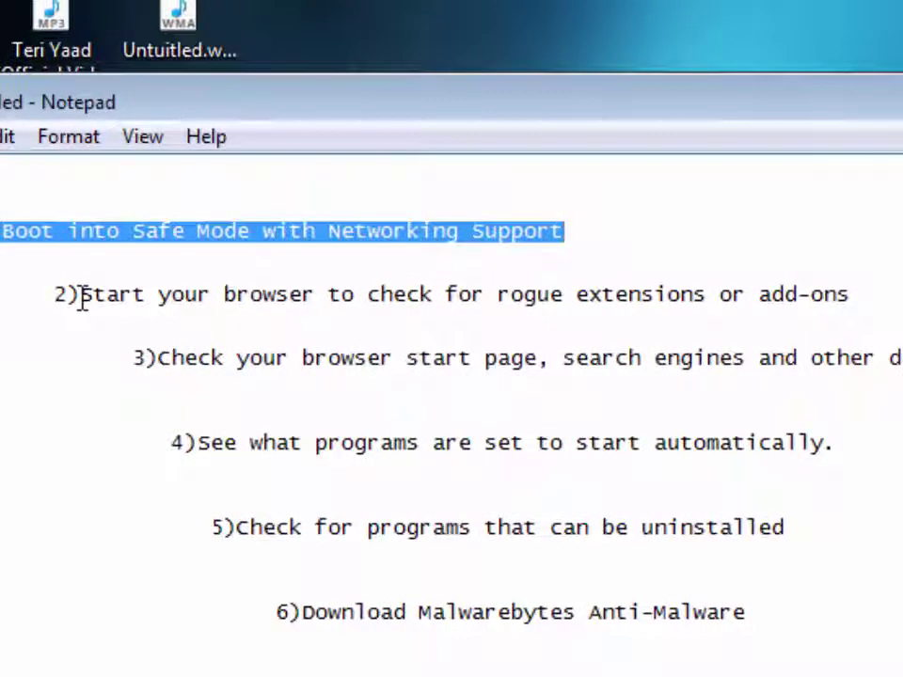
Highlight item 2 of the Notepad checklist, then switch to Chrome and open its Extensions page.
{"action": "left_click_drag", "start_coordinate": [82, 299], "coordinate": [473, 311]}
{"action": "left_click_drag", "start_coordinate": [544, 311], "coordinate": [861, 301]}
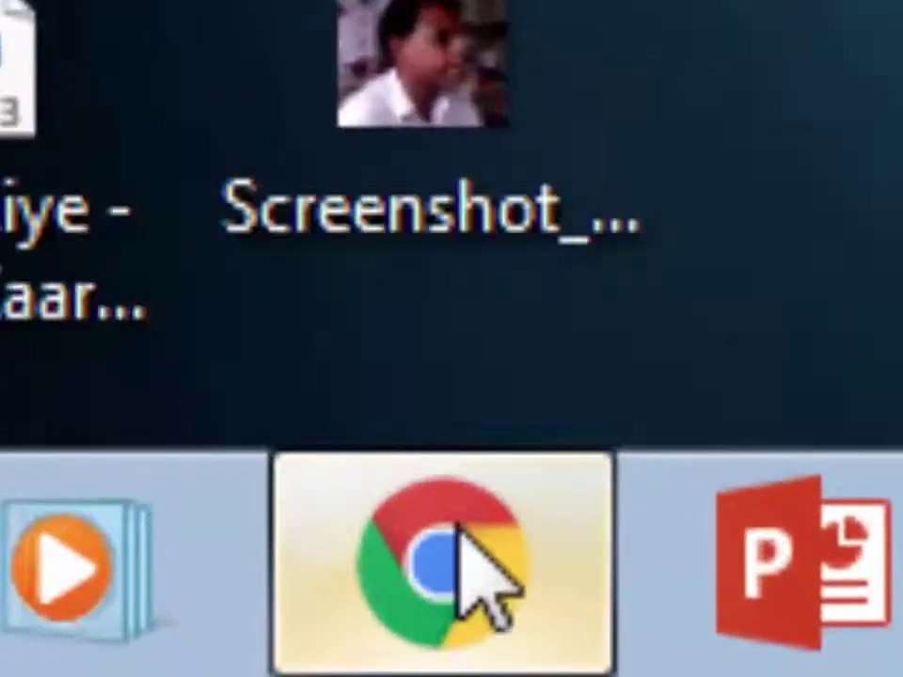
{"action": "left_click", "coordinate": [479, 574]}
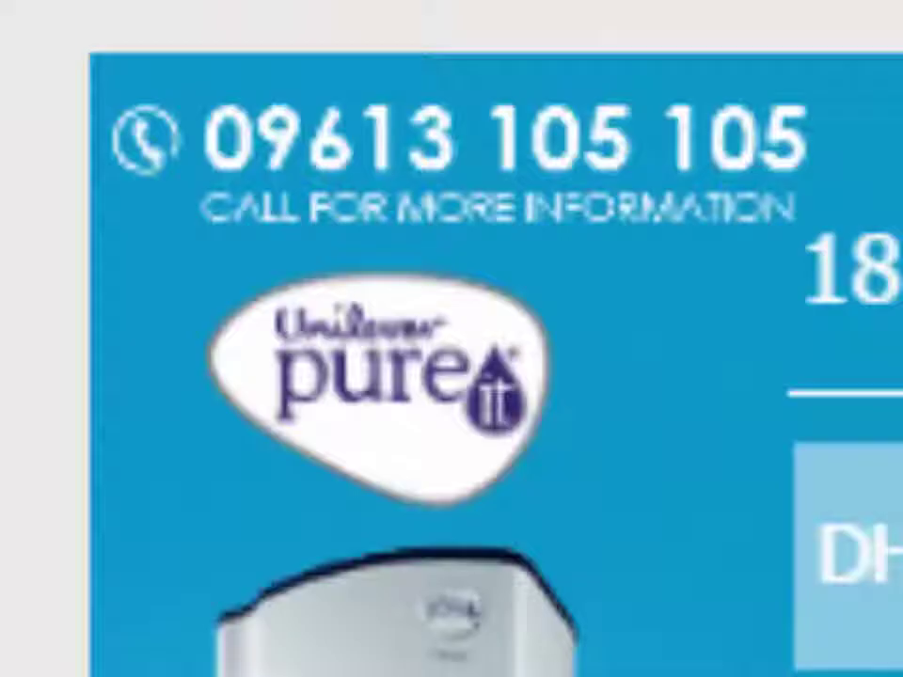
{"action": "left_click", "coordinate": [726, 198]}
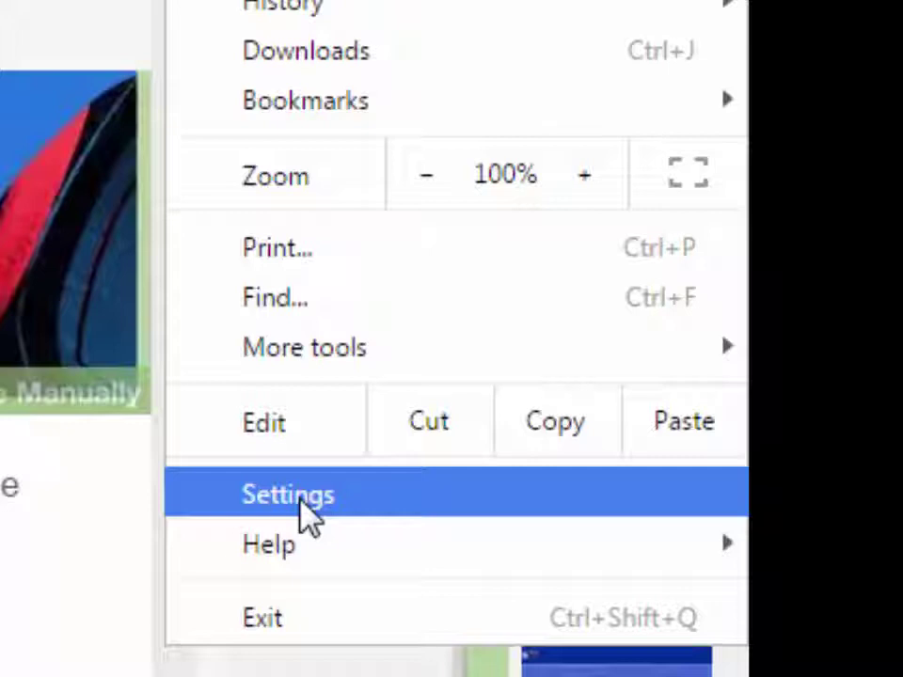
{"action": "left_click", "coordinate": [301, 499]}
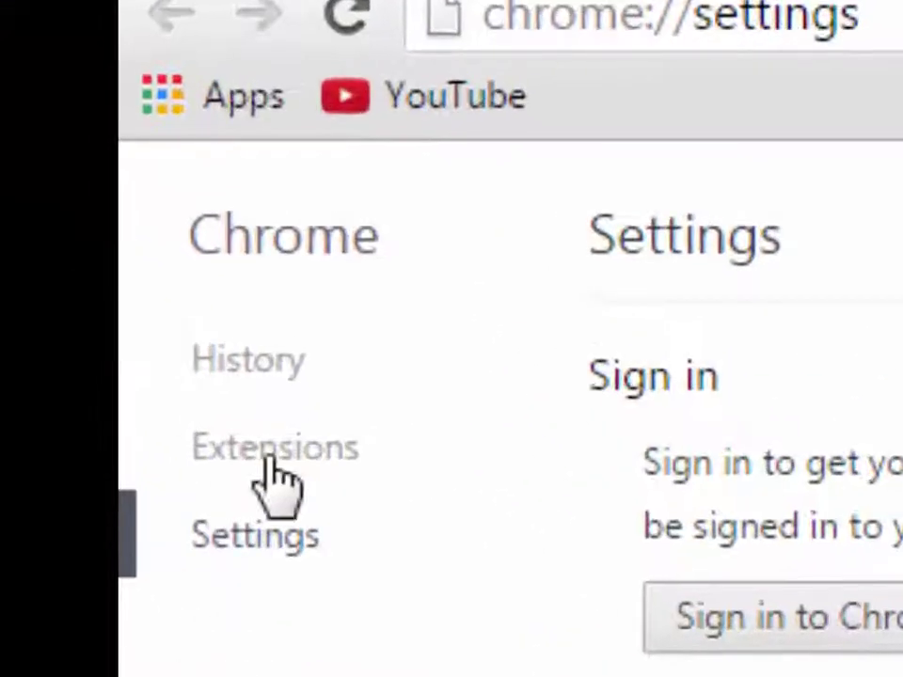
{"action": "left_click", "coordinate": [246, 435]}
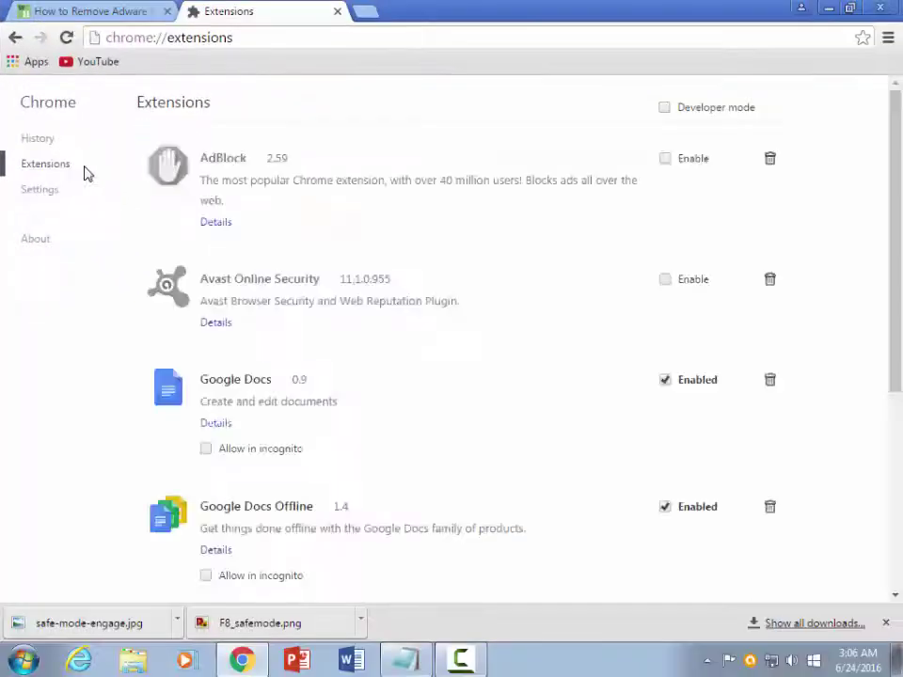
Look through all installed extensions for rogue add-ons, then return to item 3 of the Notepad checklist.
{"action": "scroll", "coordinate": [301, 174], "scroll_direction": "down", "scroll_amount": 4}
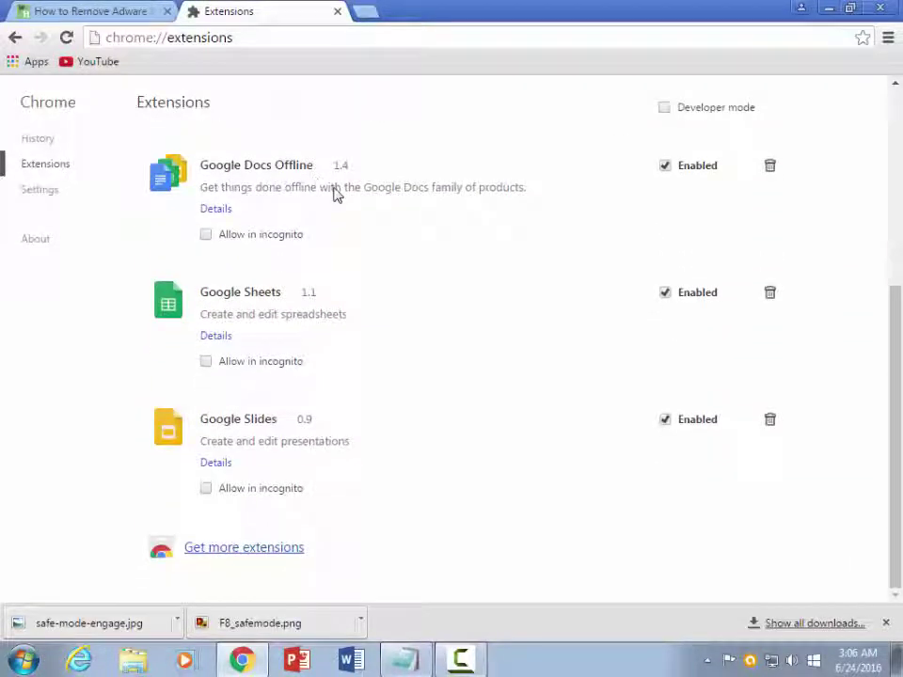
{"action": "scroll", "coordinate": [337, 194], "scroll_direction": "up", "scroll_amount": 4}
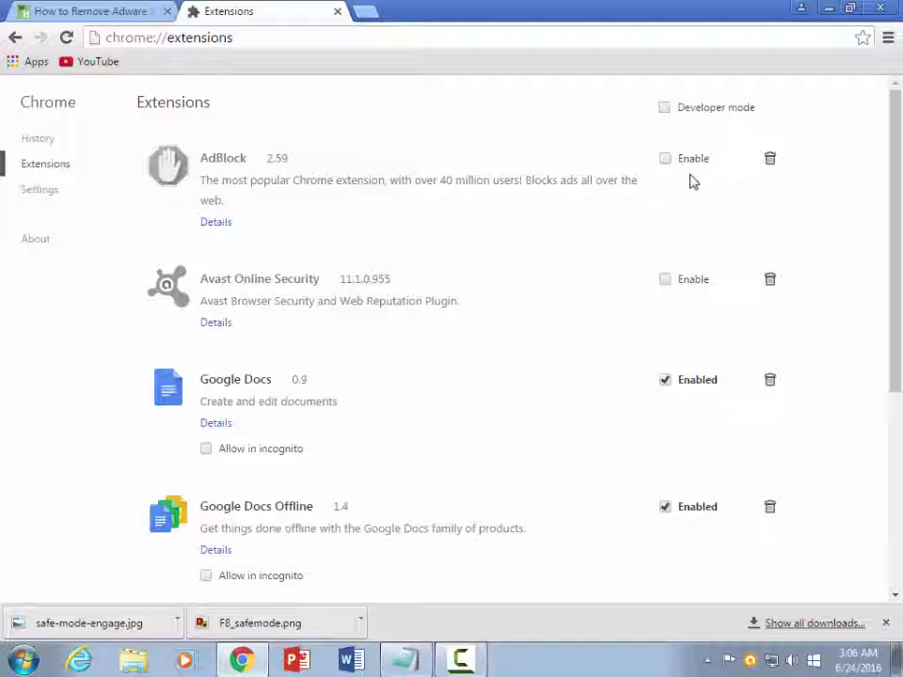
{"action": "scroll", "coordinate": [201, 258], "scroll_direction": "down", "scroll_amount": 4}
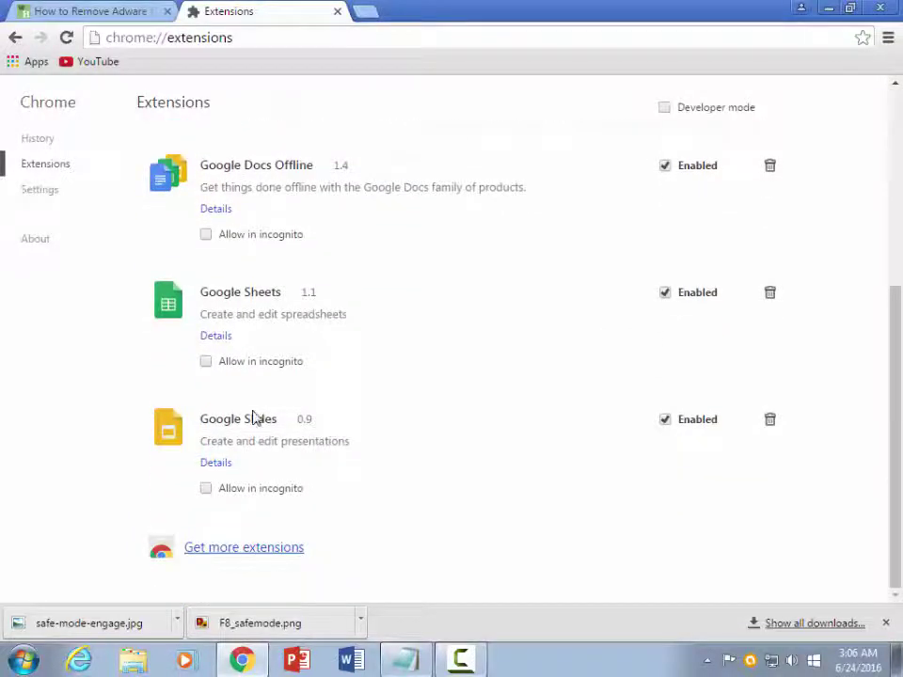
{"action": "scroll", "coordinate": [254, 413], "scroll_direction": "up", "scroll_amount": 3}
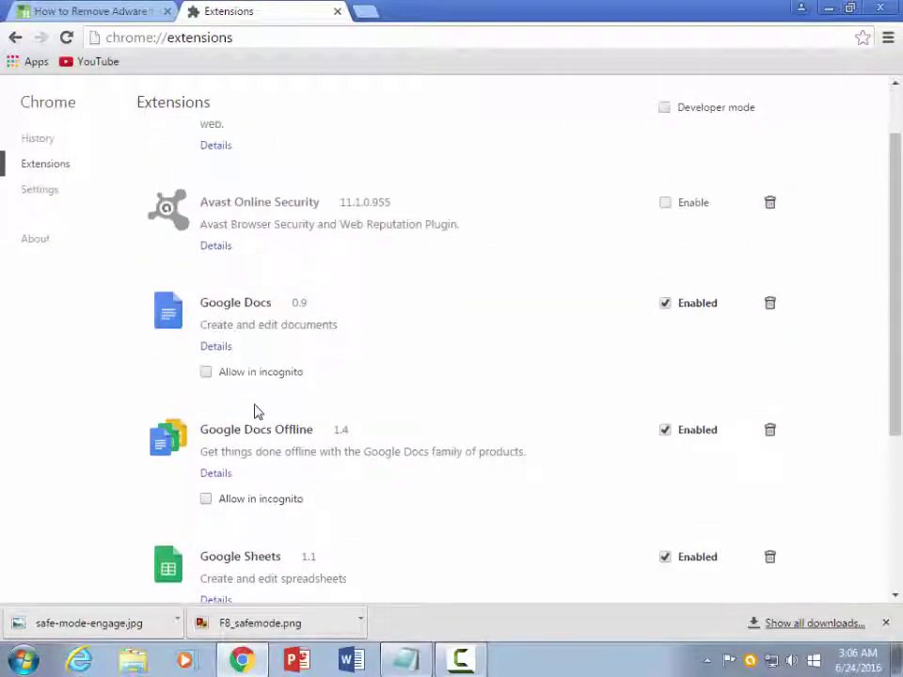
{"action": "scroll", "coordinate": [254, 411], "scroll_direction": "up", "scroll_amount": 2}
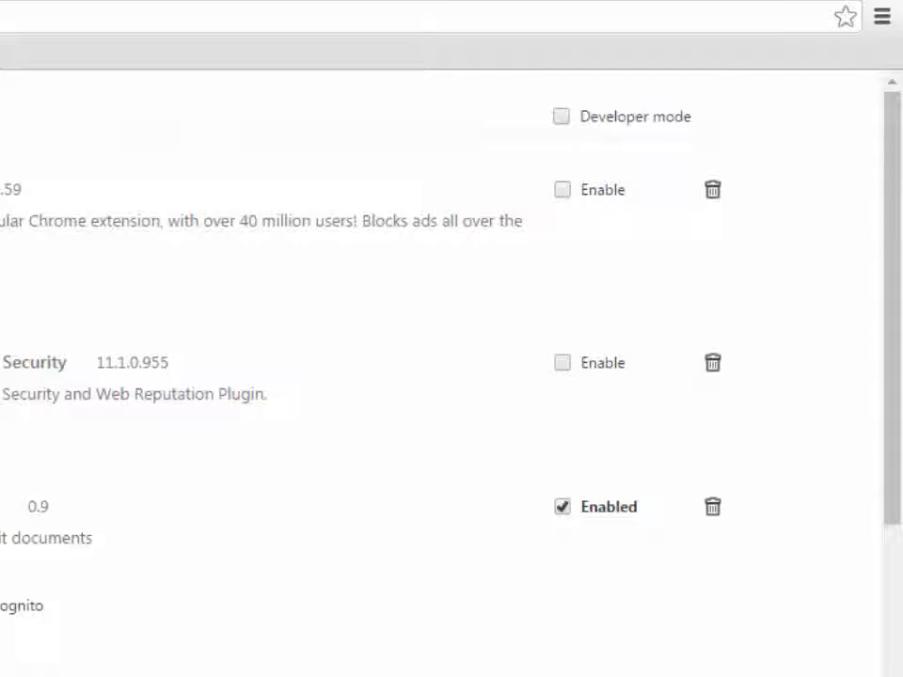
{"action": "left_click", "coordinate": [828, 11]}
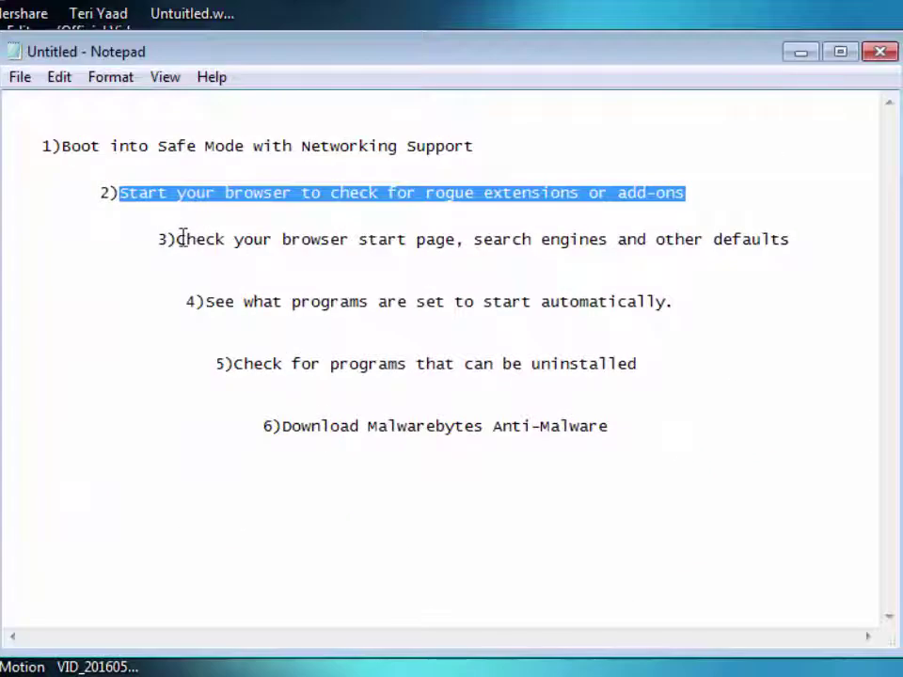
{"action": "left_click", "coordinate": [183, 239]}
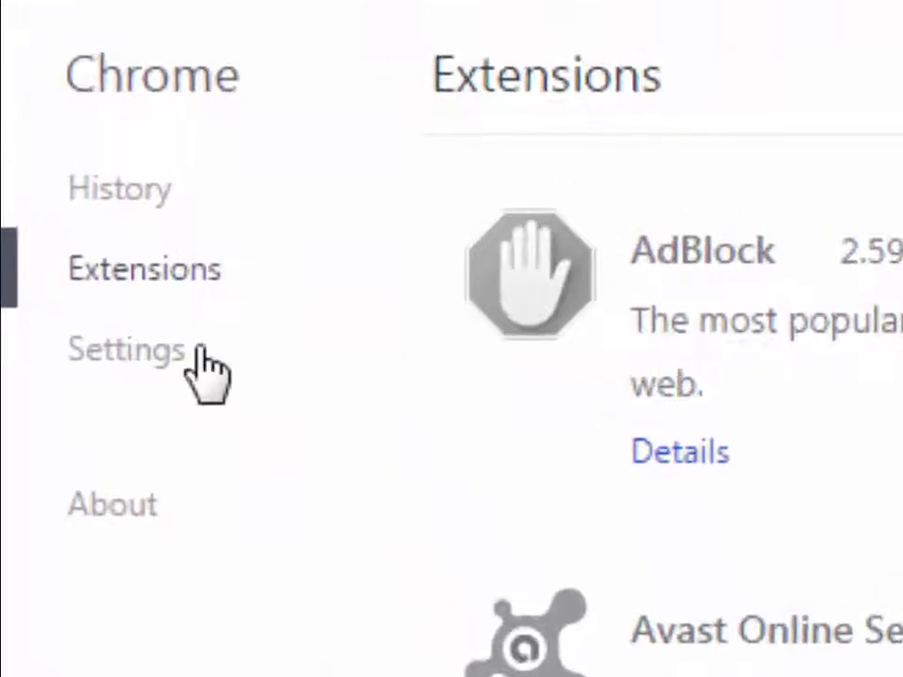
Switch to Chrome's Settings page and choose Google as the search engine used by the omnibox.
{"action": "left_click", "coordinate": [151, 352]}
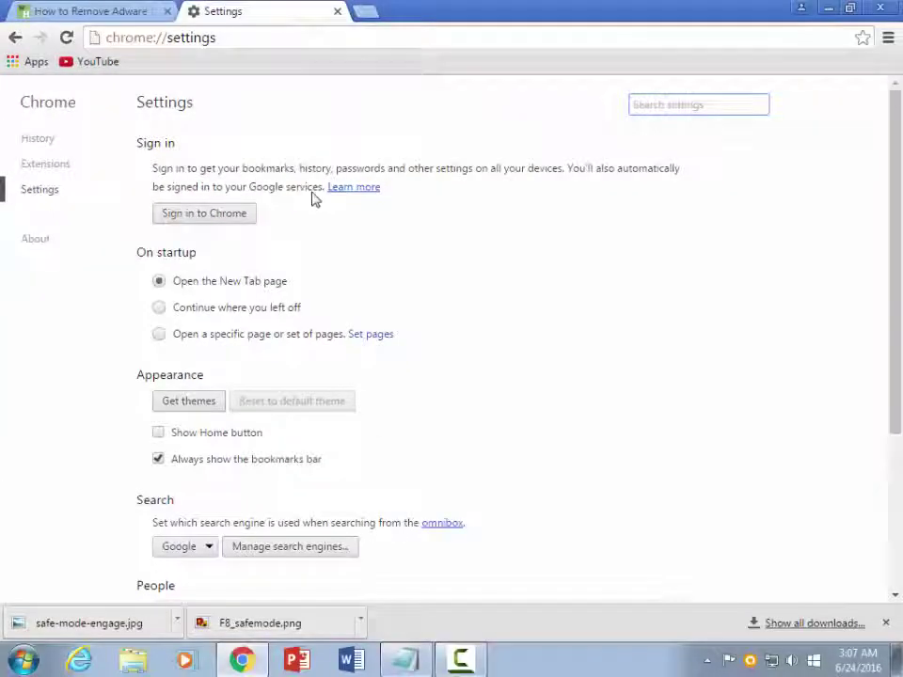
{"action": "scroll", "coordinate": [315, 199], "scroll_direction": "down", "scroll_amount": 2}
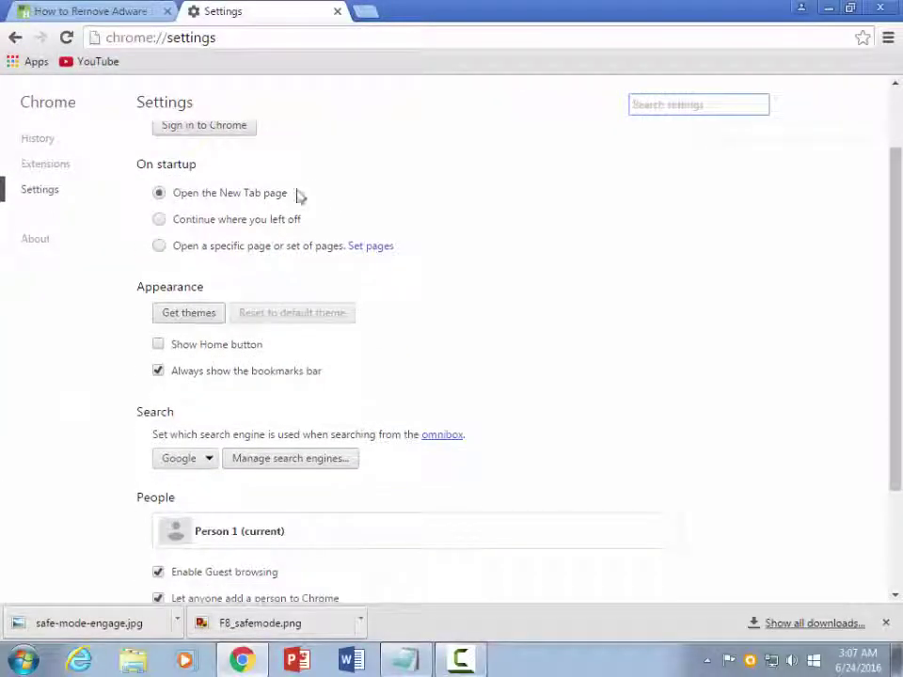
{"action": "scroll", "coordinate": [289, 195], "scroll_direction": "up", "scroll_amount": 2}
{"action": "scroll", "coordinate": [282, 244], "scroll_direction": "down", "scroll_amount": 4}
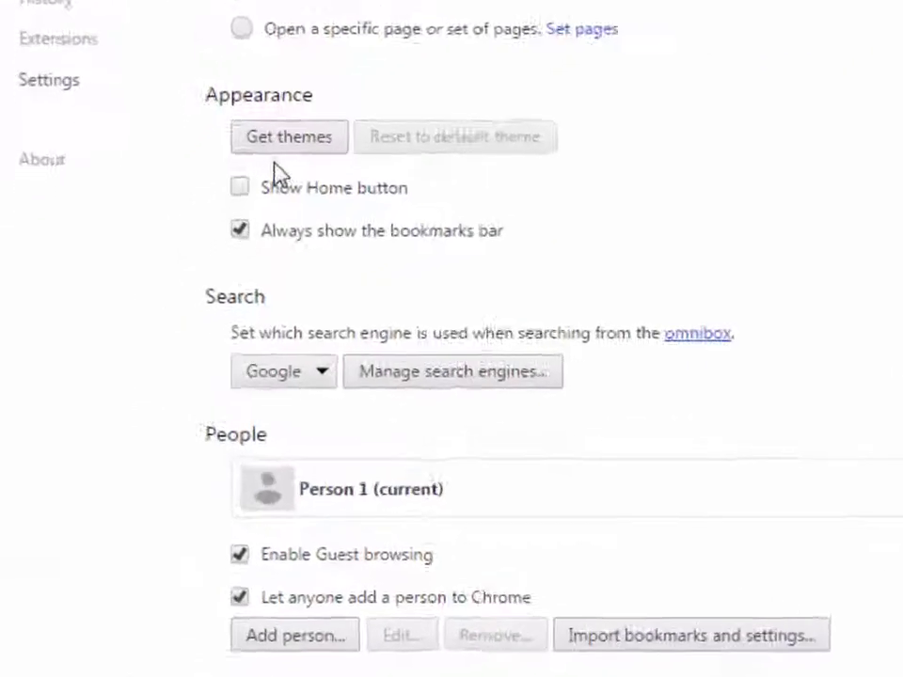
{"action": "scroll", "coordinate": [215, 283], "scroll_direction": "down", "scroll_amount": 1}
{"action": "left_click", "coordinate": [398, 254]}
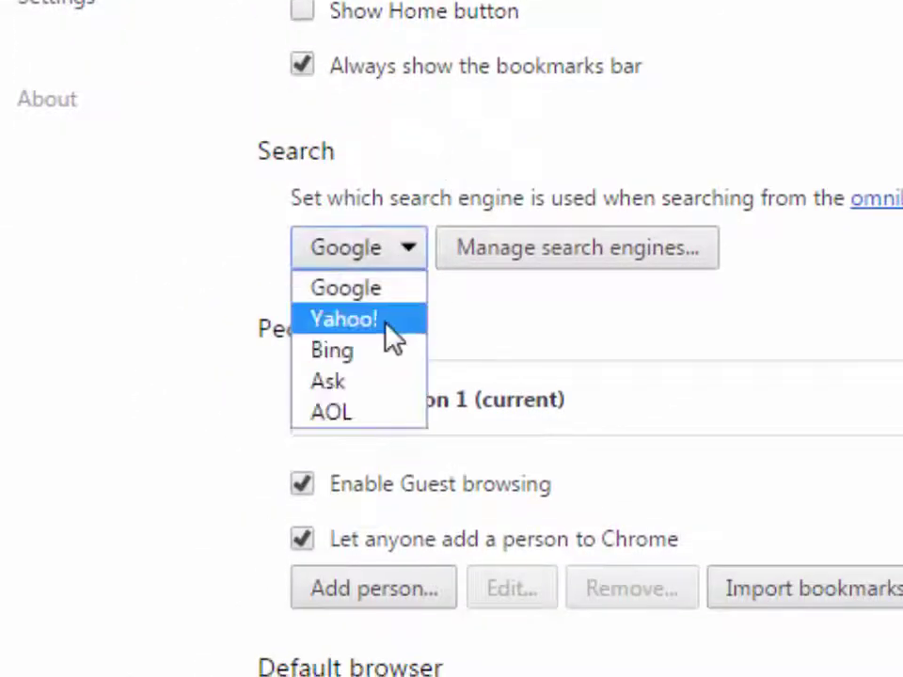
{"action": "left_click", "coordinate": [373, 287]}
{"action": "scroll", "coordinate": [489, 225], "scroll_direction": "up", "scroll_amount": 5}
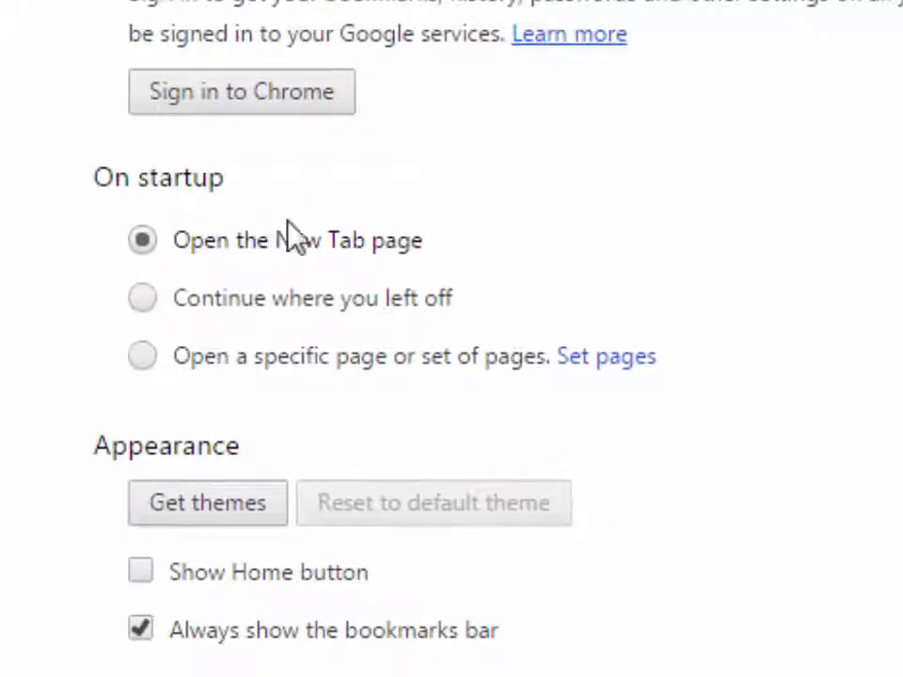
{"action": "scroll", "coordinate": [354, 357], "scroll_direction": "down", "scroll_amount": 2}
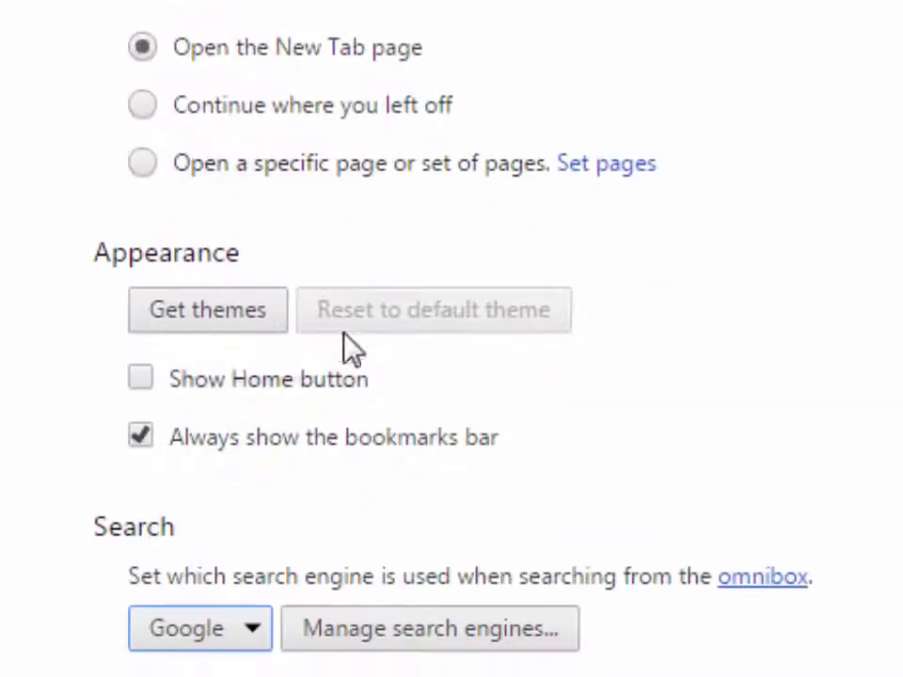
{"action": "left_click", "coordinate": [600, 167]}
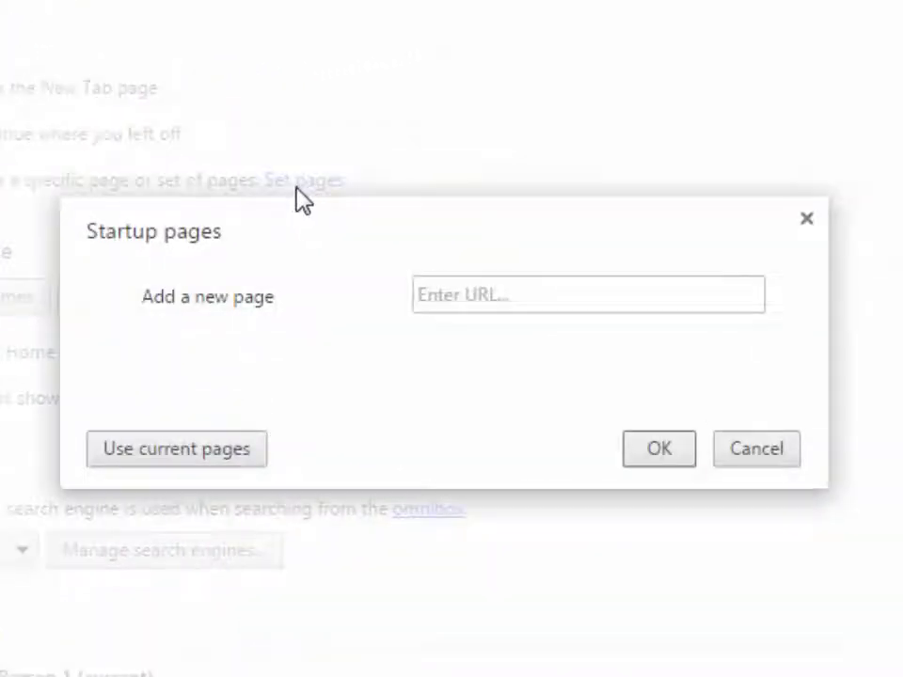
{"action": "left_click", "coordinate": [492, 298]}
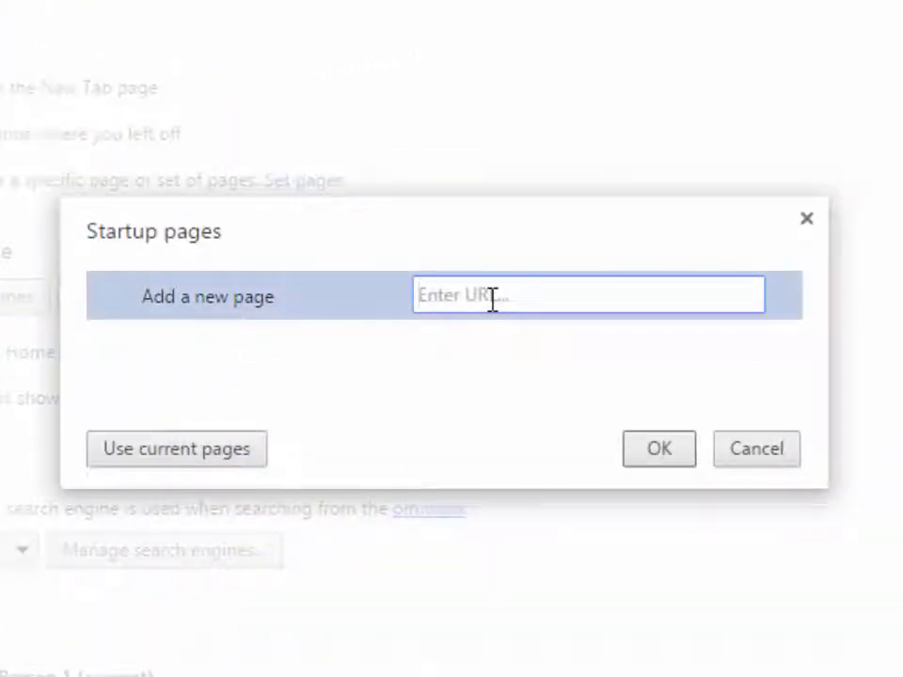
{"action": "type", "text": "www"}
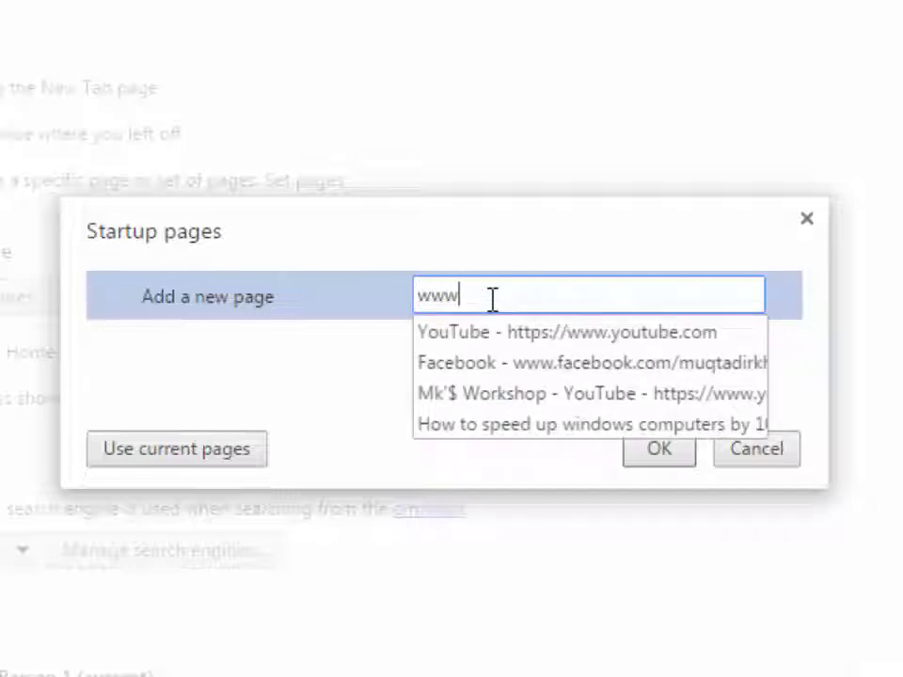
{"action": "type", "text": ".goo"}
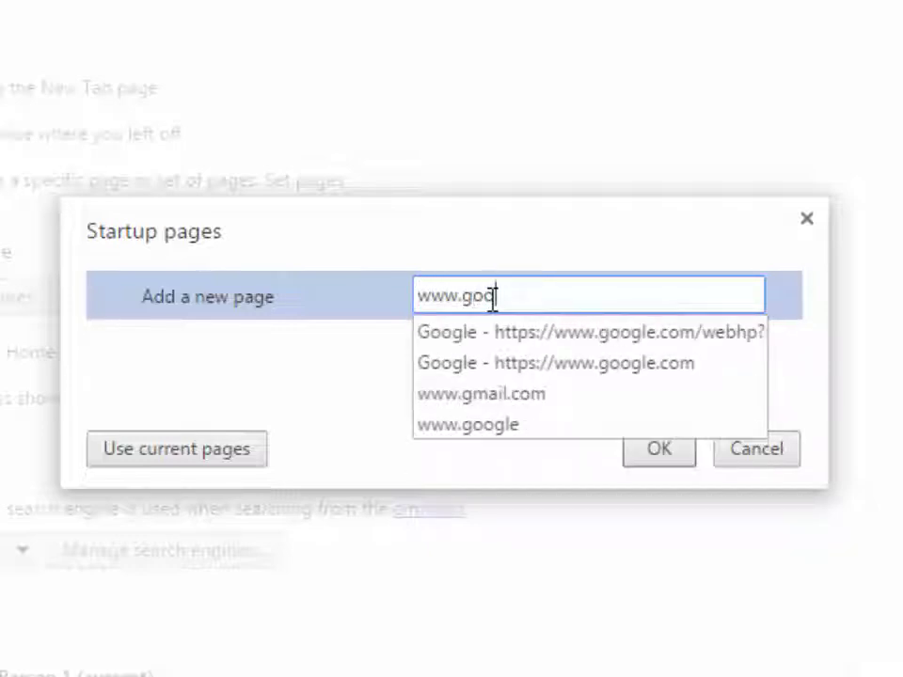
{"action": "type", "text": "gle.com"}
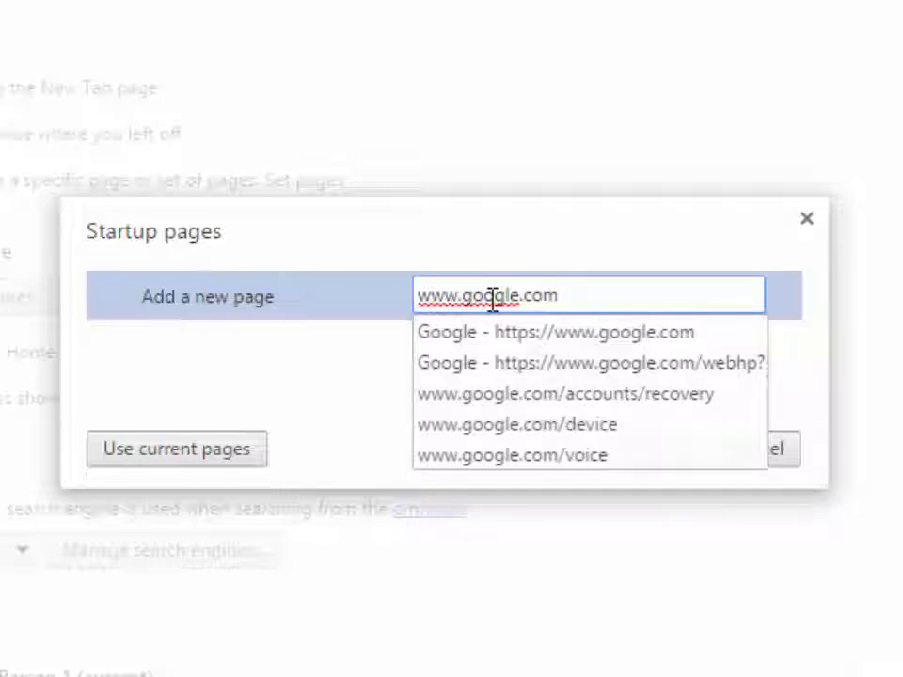
{"action": "key", "text": "Return"}
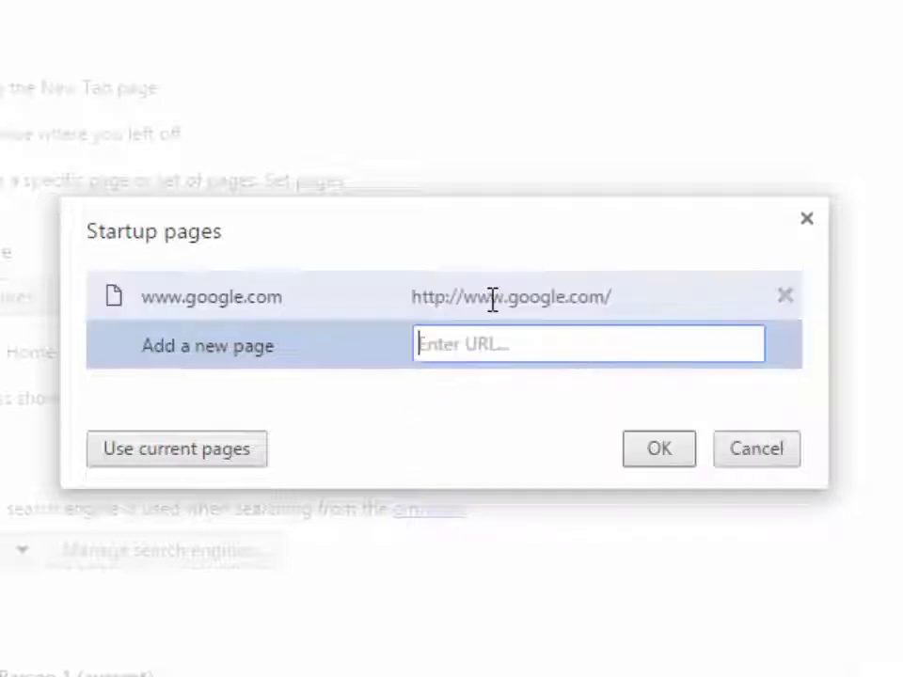
{"action": "left_click", "coordinate": [655, 457]}
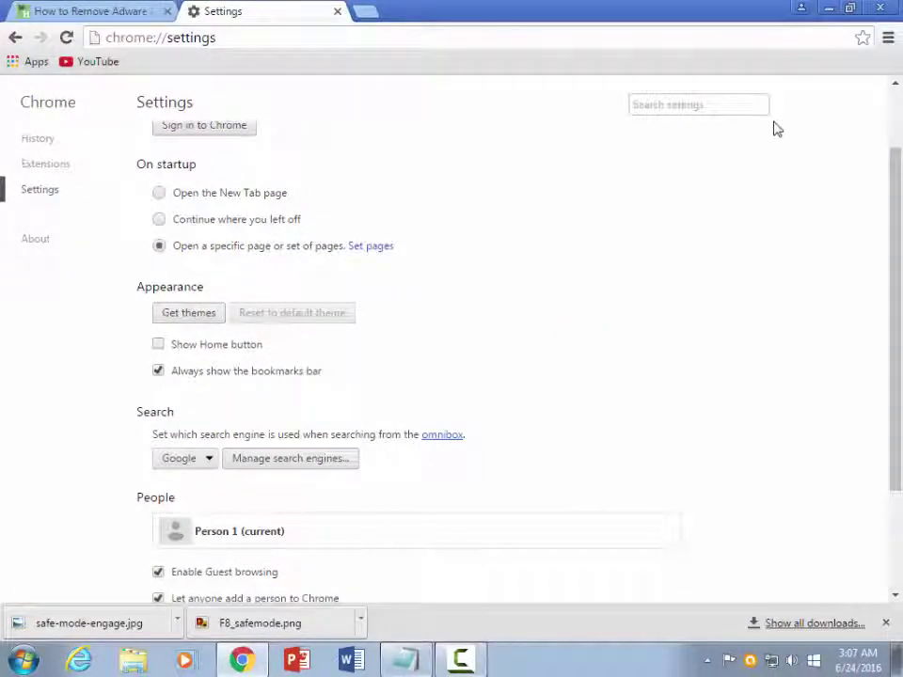
Minimize Chrome and Notepad, then launch System Configuration by running msconfig.
{"action": "left_click", "coordinate": [829, 9]}
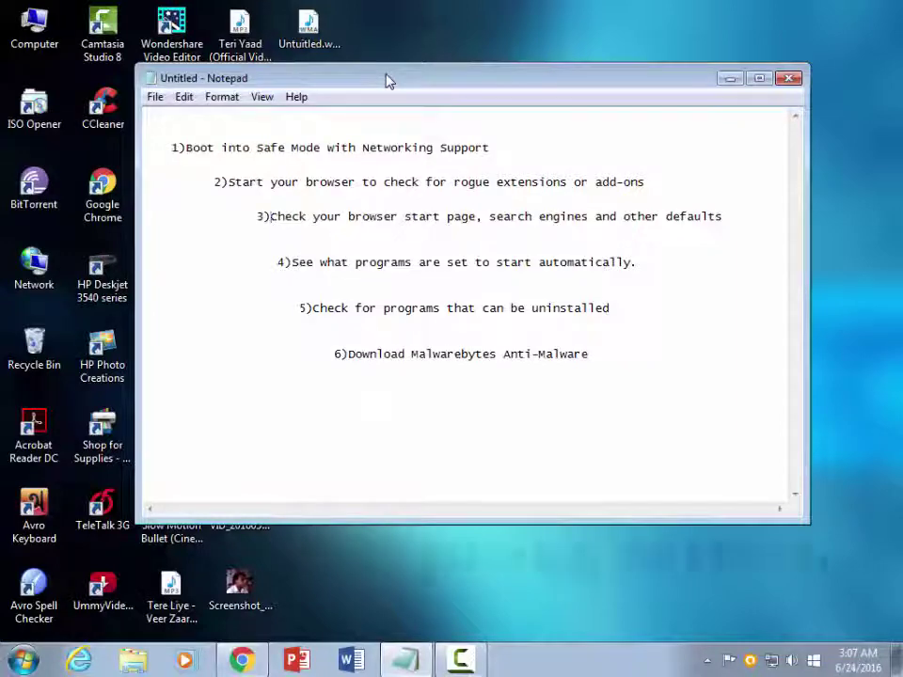
{"action": "left_click", "coordinate": [730, 80]}
{"action": "key", "text": "super+r"}
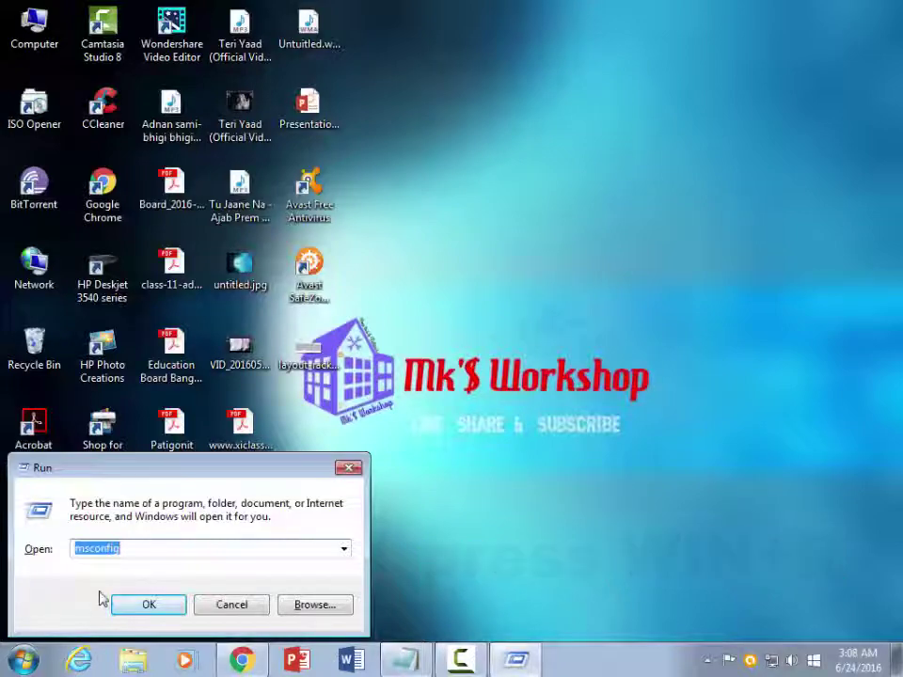
{"action": "key", "text": "BackSpace"}
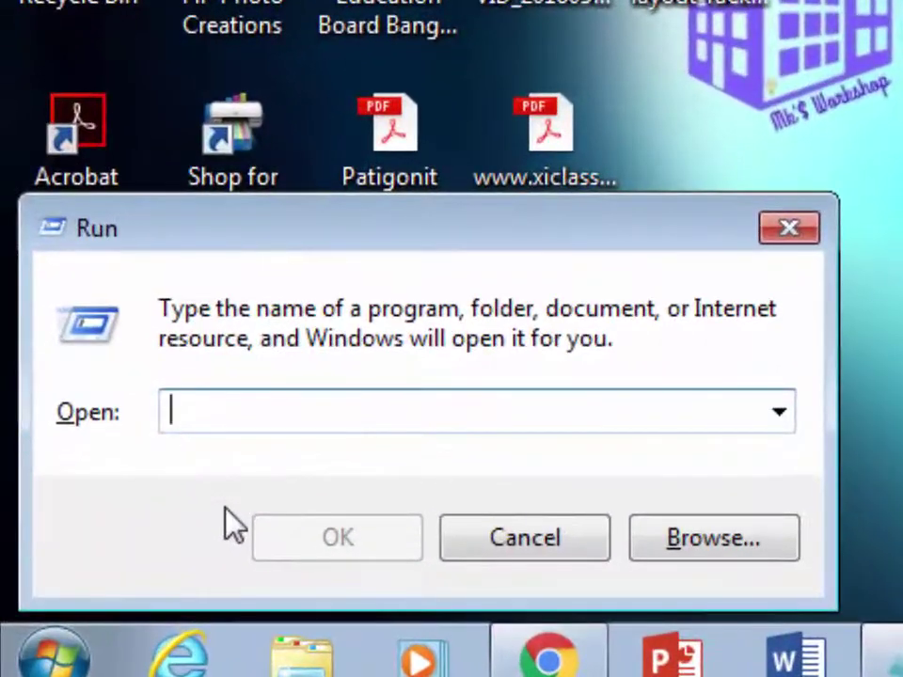
{"action": "type", "text": "msc"}
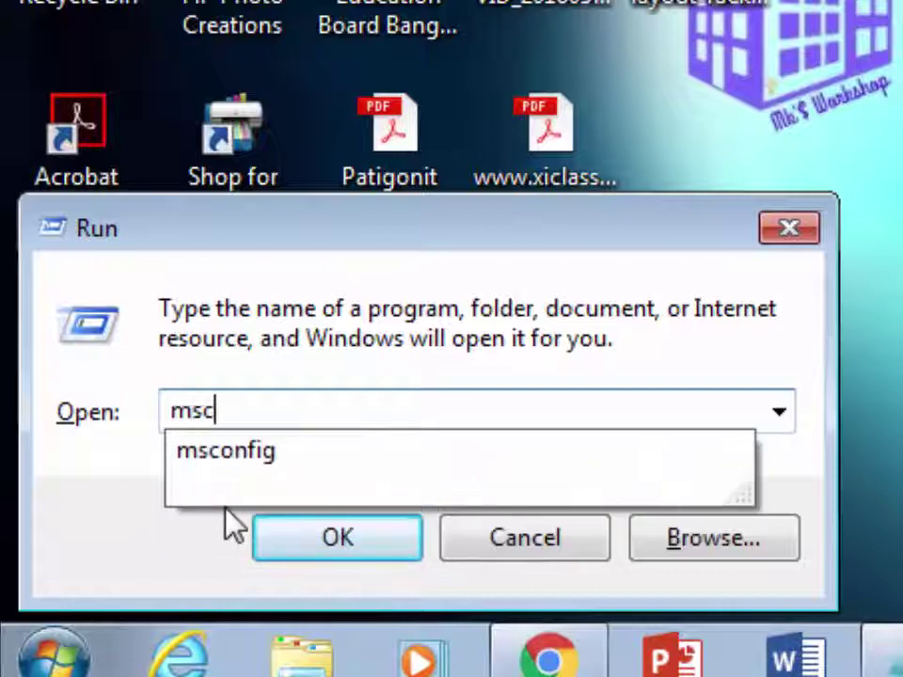
{"action": "type", "text": "onfi"}
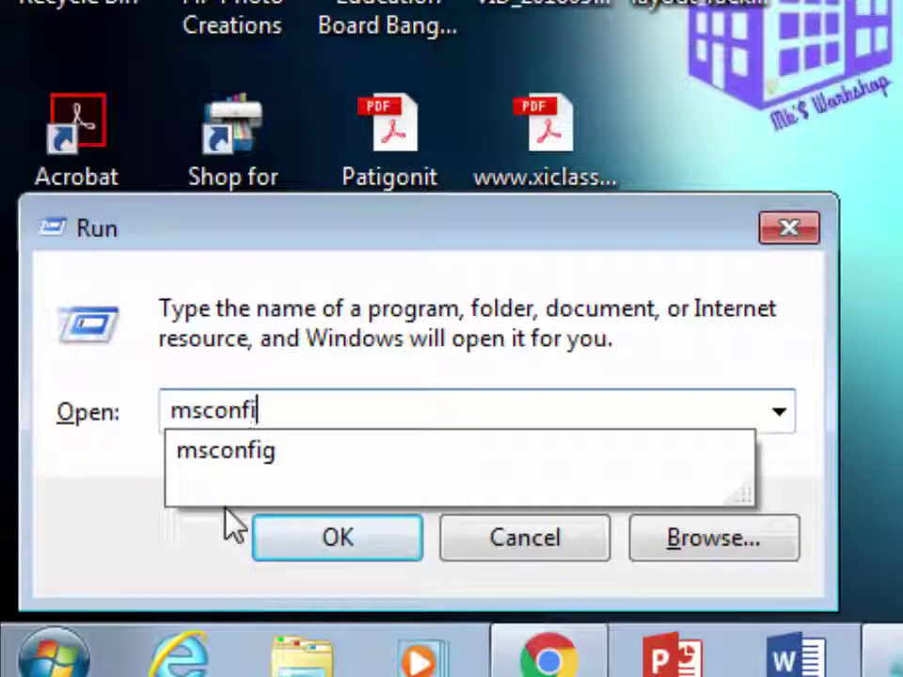
{"action": "type", "text": "g"}
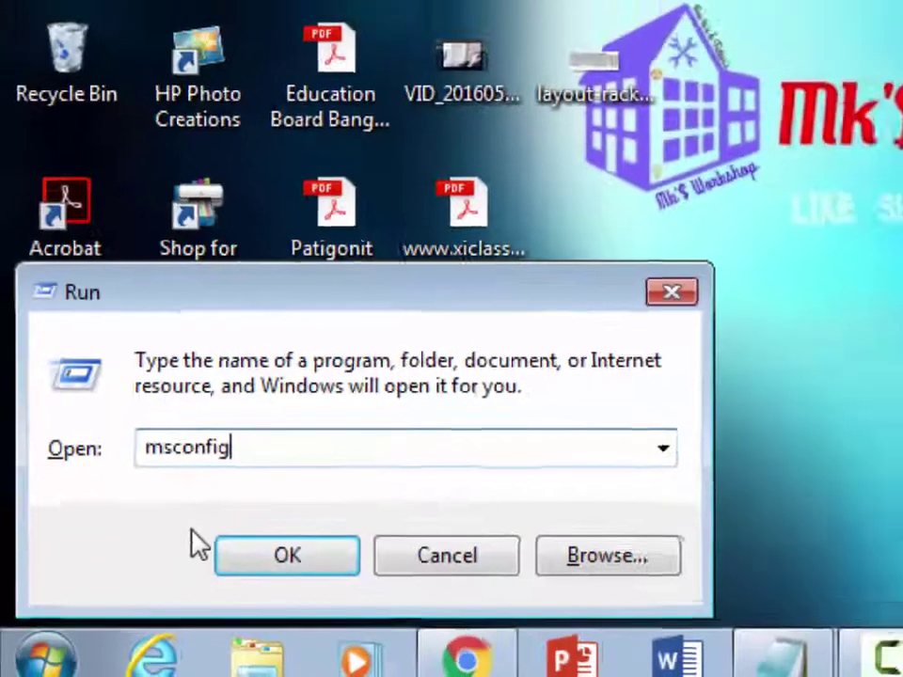
{"action": "key", "text": "Return"}
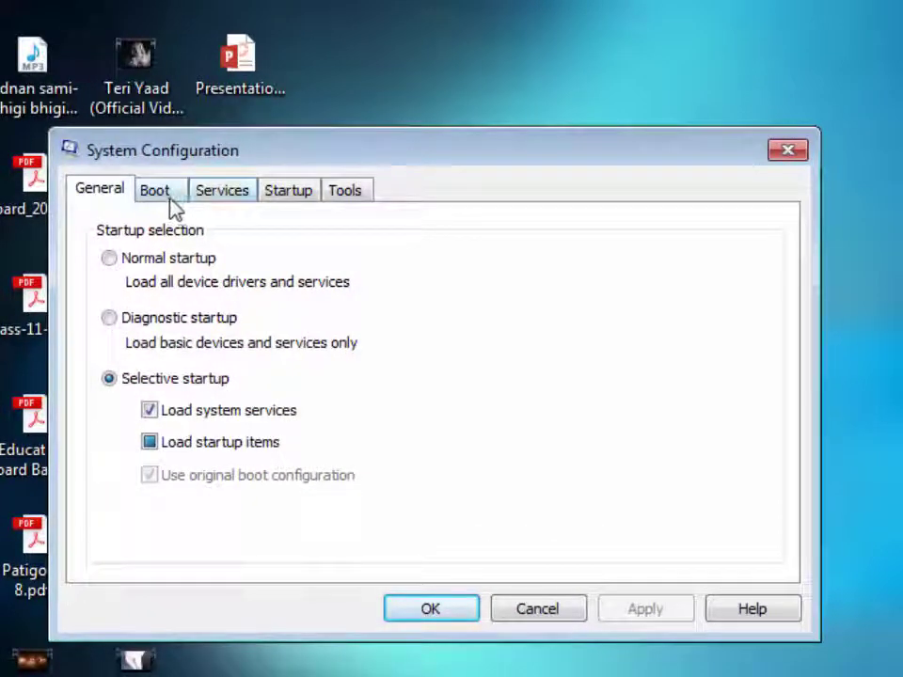
List the startup programs sorted by manufacturer and examine them for entries from unknown makers.
{"action": "left_click", "coordinate": [282, 198]}
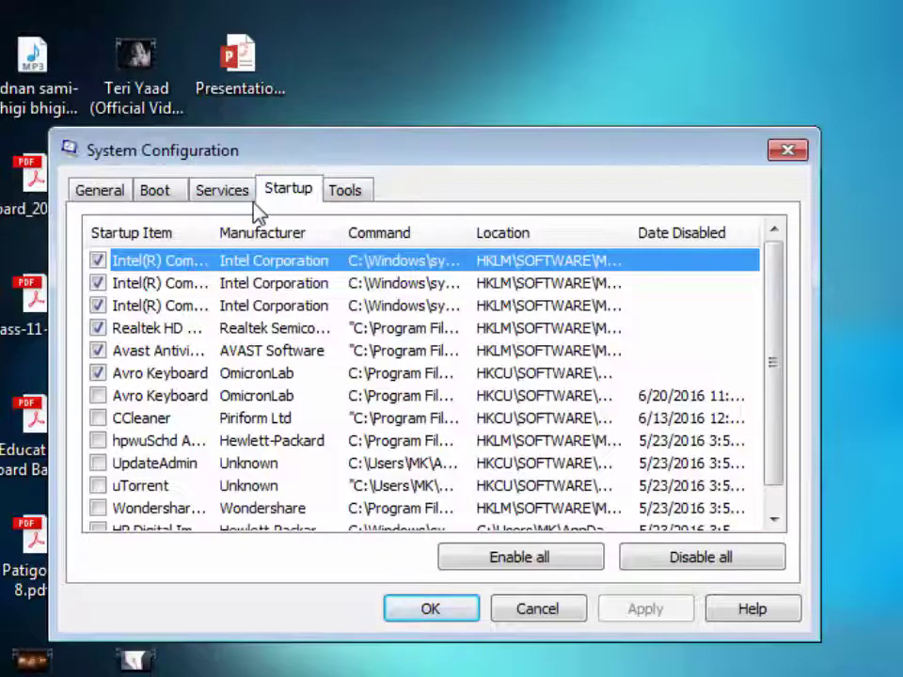
{"action": "left_click", "coordinate": [297, 235]}
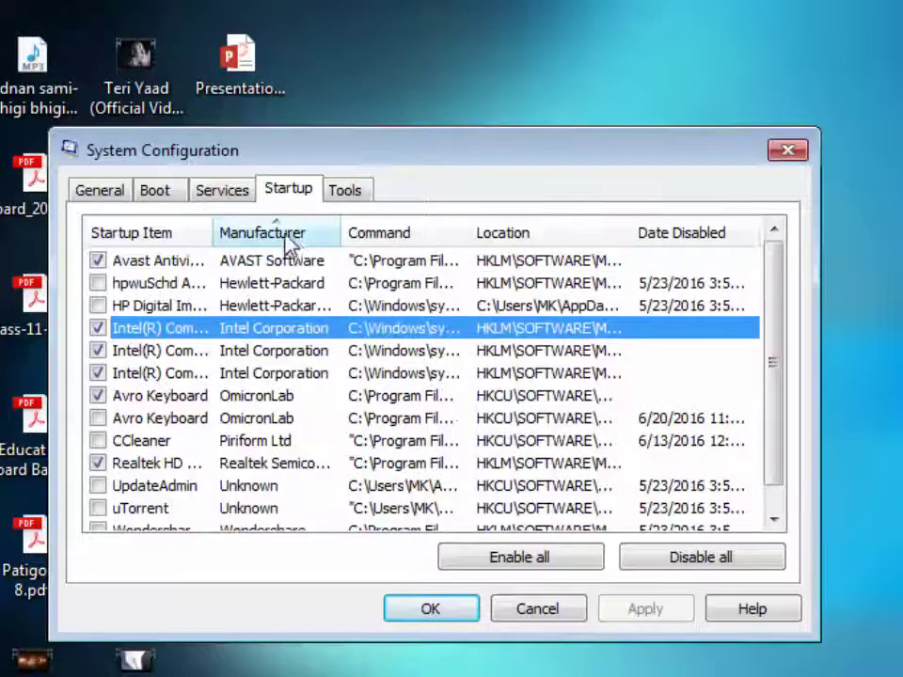
{"action": "scroll", "coordinate": [329, 275], "scroll_direction": "down", "scroll_amount": 1}
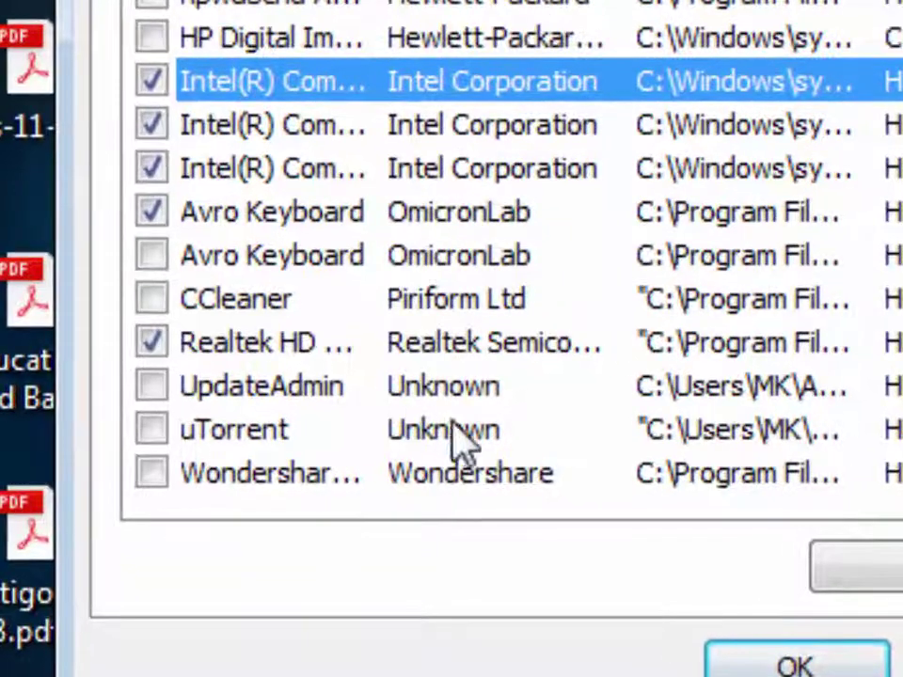
Toggle the UpdateAdmin startup entry, apply the startup selection and close System Configuration.
{"action": "left_click", "coordinate": [153, 390]}
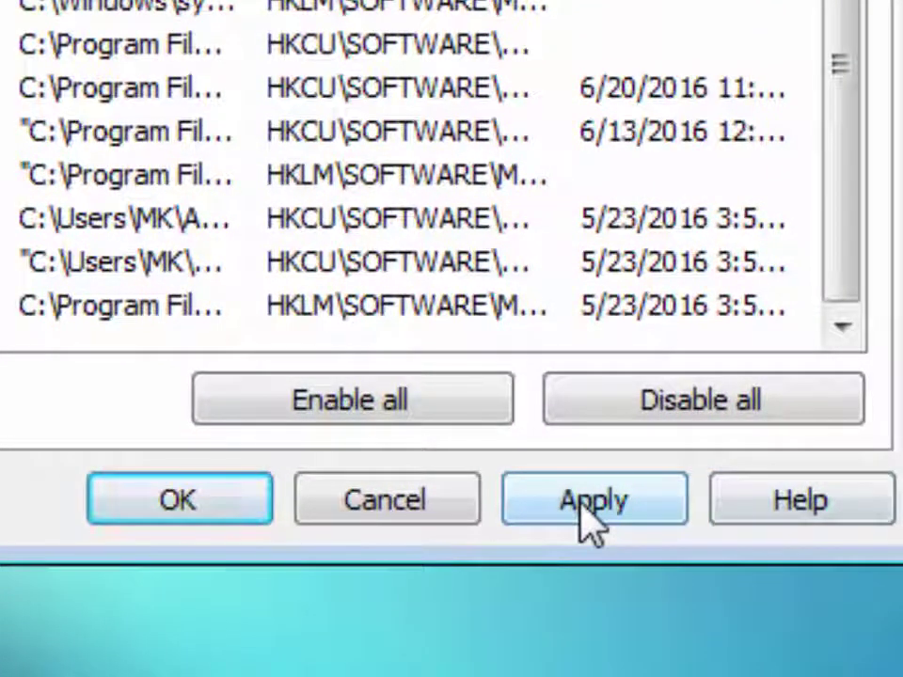
{"action": "left_click", "coordinate": [591, 508]}
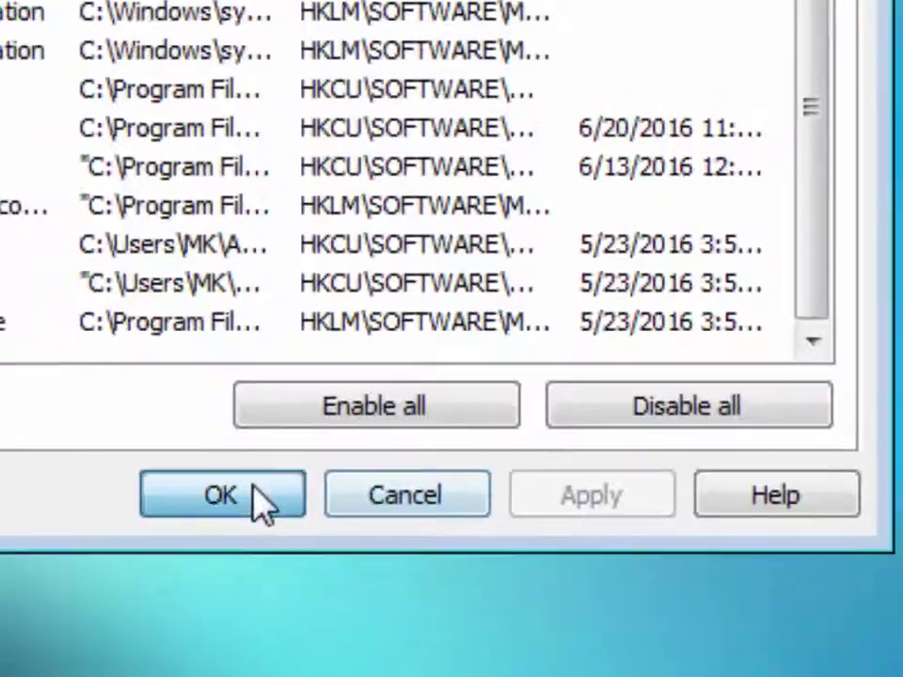
{"action": "left_click", "coordinate": [235, 497]}
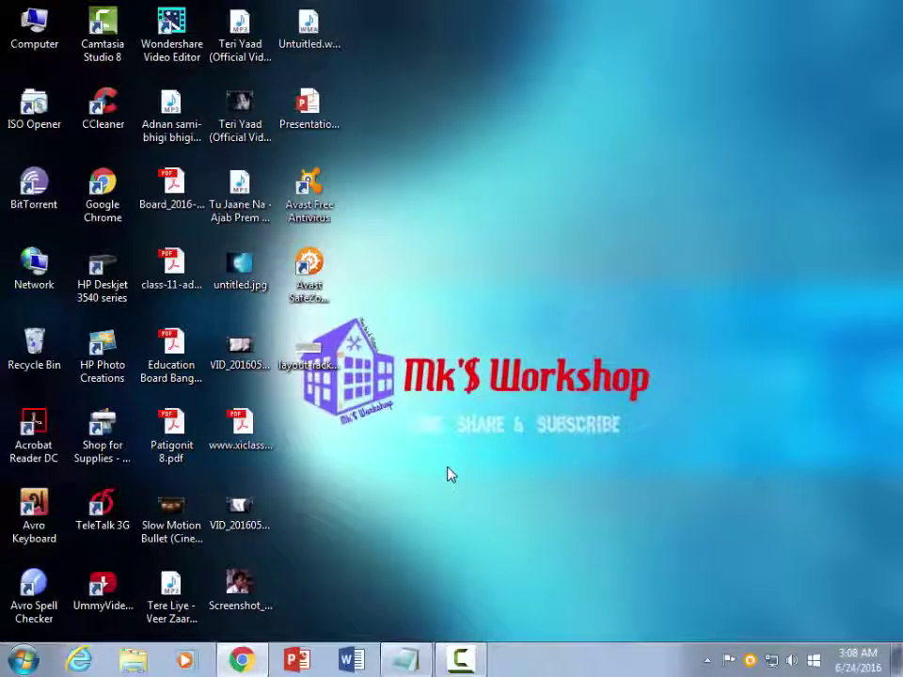
Highlight checklist item 5 in Notepad, and open the maximized list of programs to uninstall or change from Computer.
{"action": "left_click", "coordinate": [407, 659]}
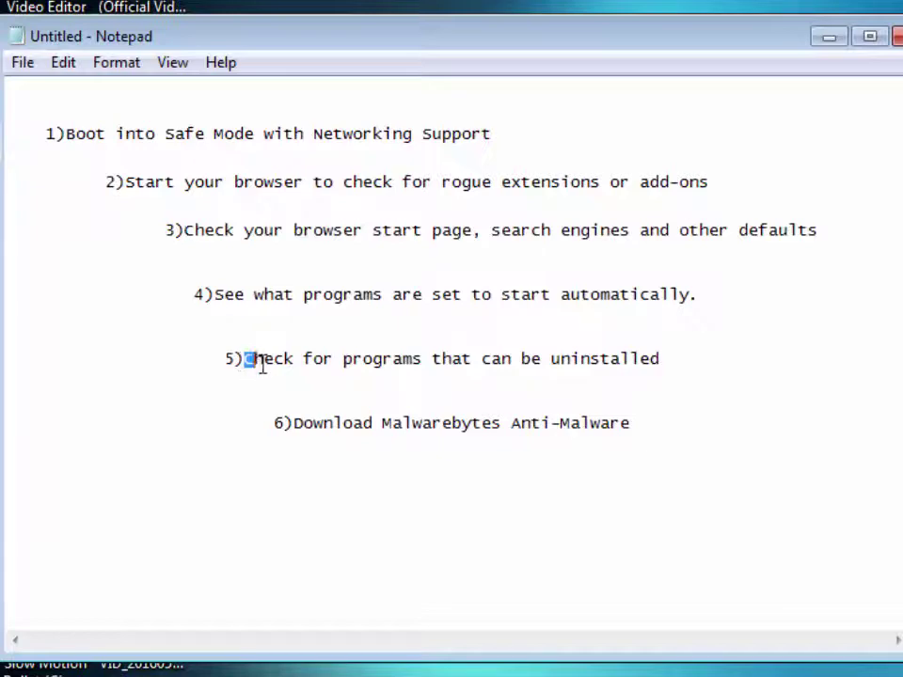
{"action": "left_click_drag", "start_coordinate": [261, 366], "coordinate": [479, 373]}
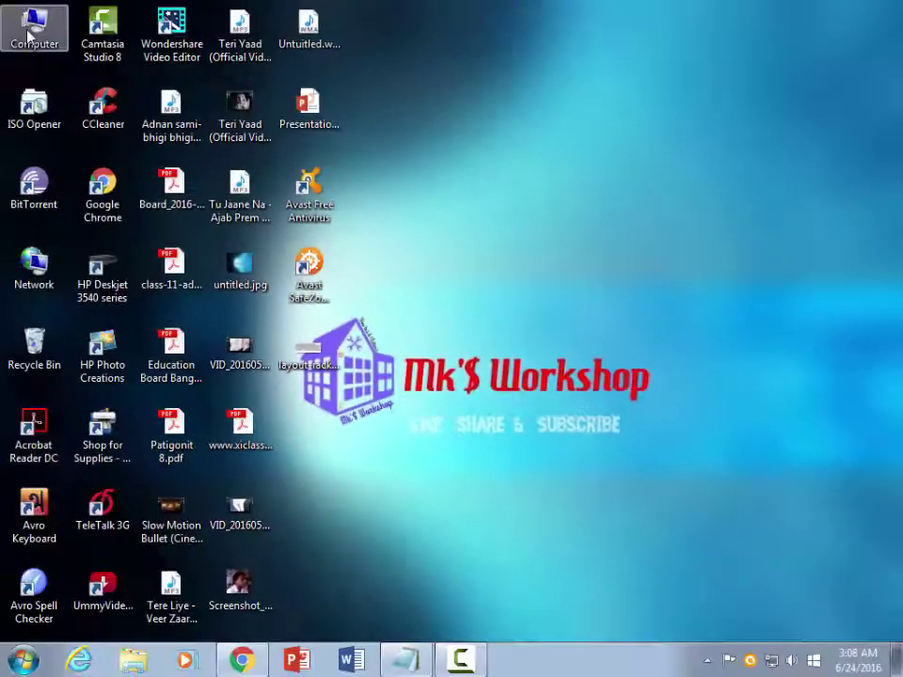
{"action": "double_click", "coordinate": [28, 30]}
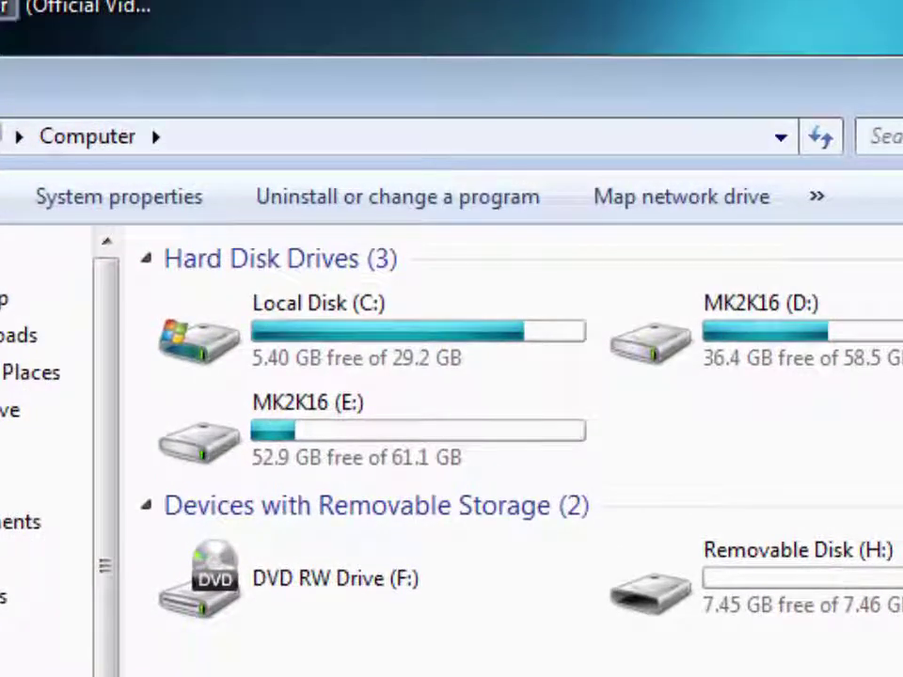
{"action": "left_click", "coordinate": [380, 216]}
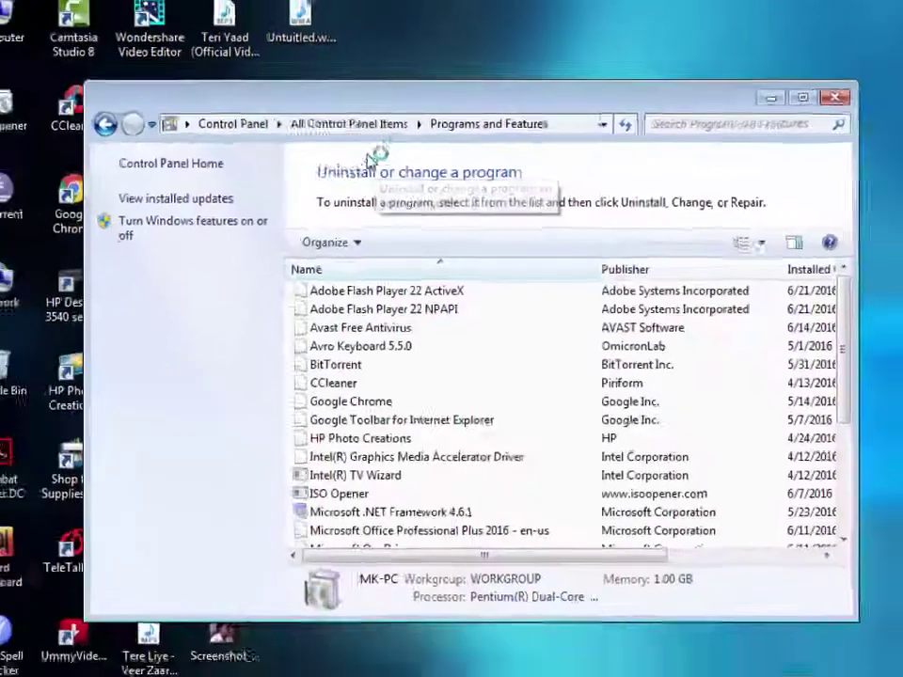
{"action": "left_click_drag", "start_coordinate": [508, 104], "coordinate": [480, 59]}
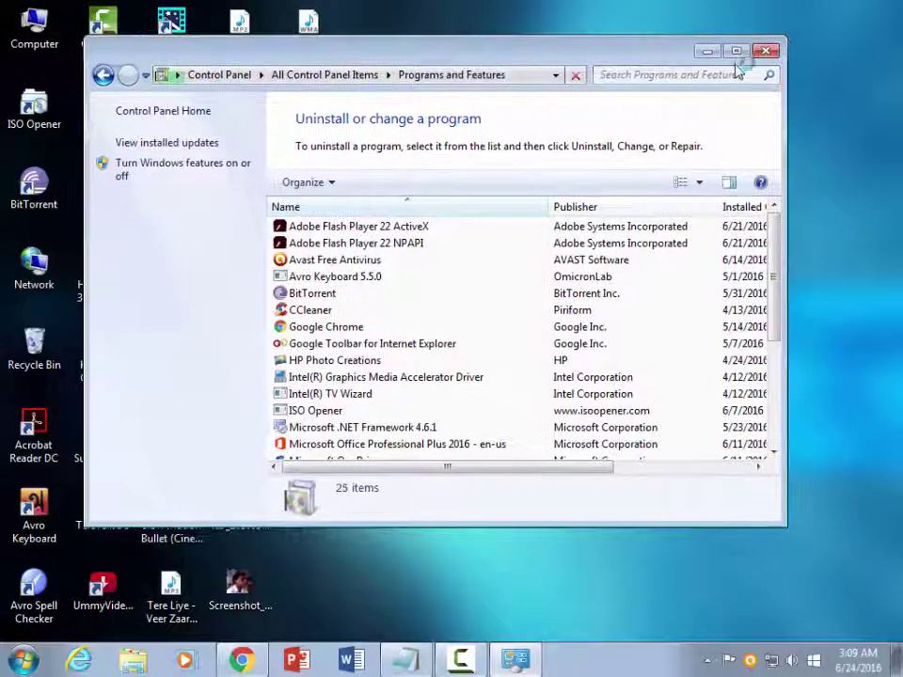
{"action": "left_click", "coordinate": [736, 51]}
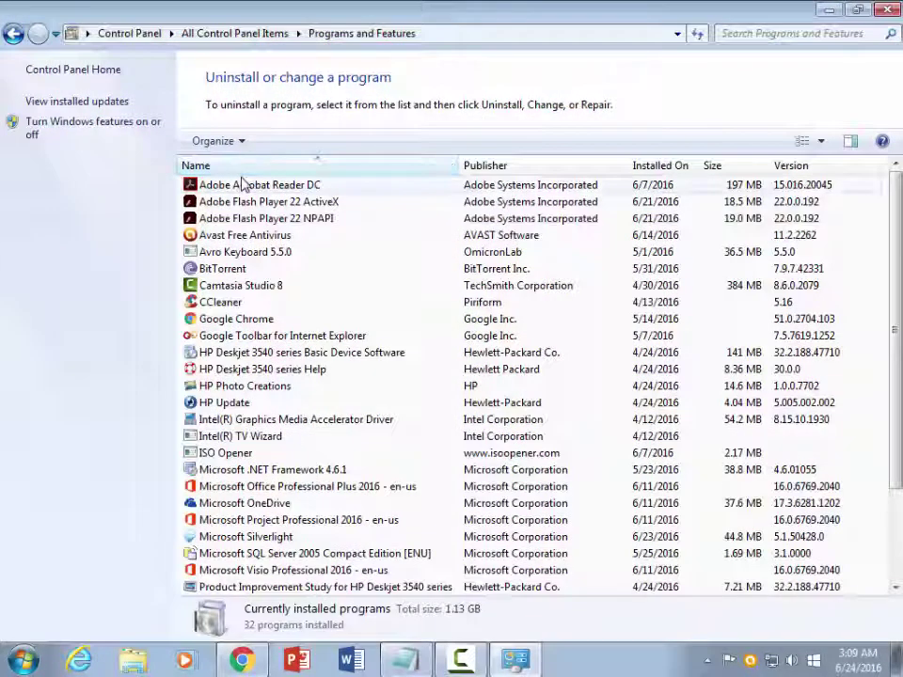
Examine the installed programs, open the uninstaller for Adobe Flash Player 22 NPAPI without removing it, and minimize the list.
{"action": "scroll", "coordinate": [242, 184], "scroll_direction": "down", "scroll_amount": 1}
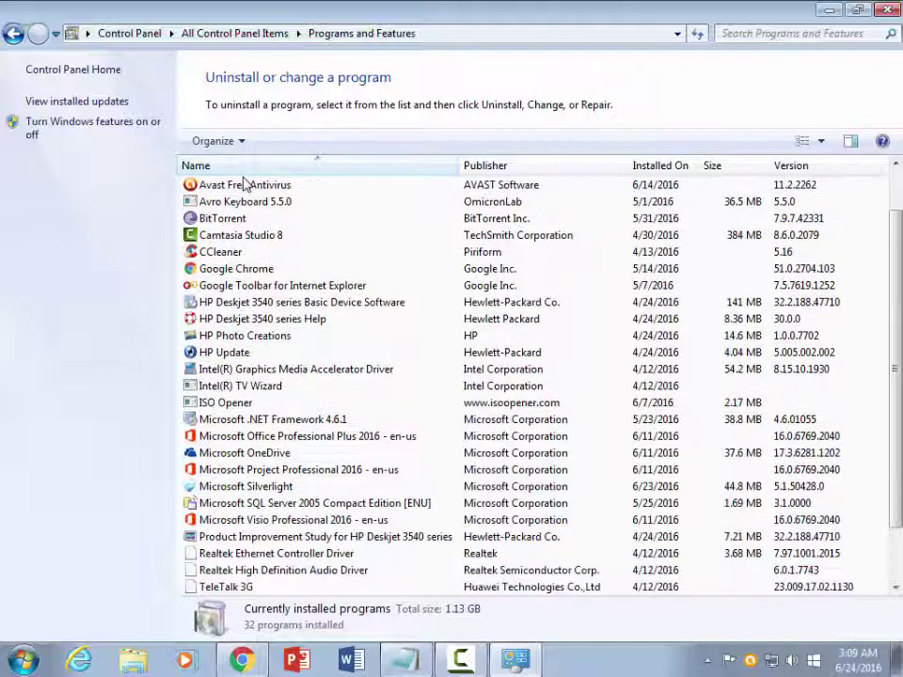
{"action": "scroll", "coordinate": [244, 184], "scroll_direction": "down", "scroll_amount": 1}
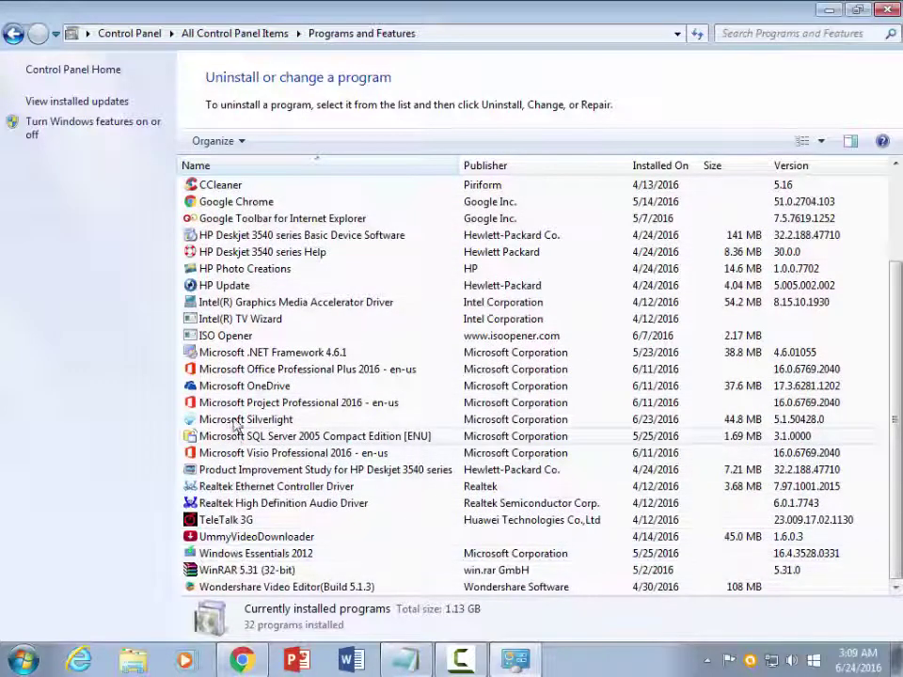
{"action": "scroll", "coordinate": [215, 268], "scroll_direction": "up", "scroll_amount": 3}
{"action": "left_click", "coordinate": [235, 221]}
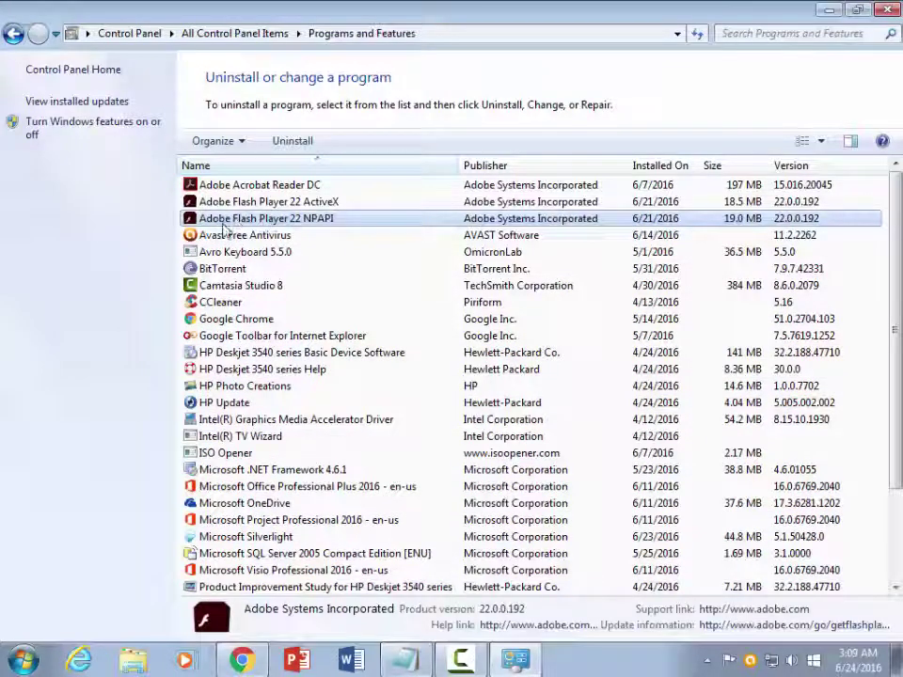
{"action": "double_click", "coordinate": [258, 218]}
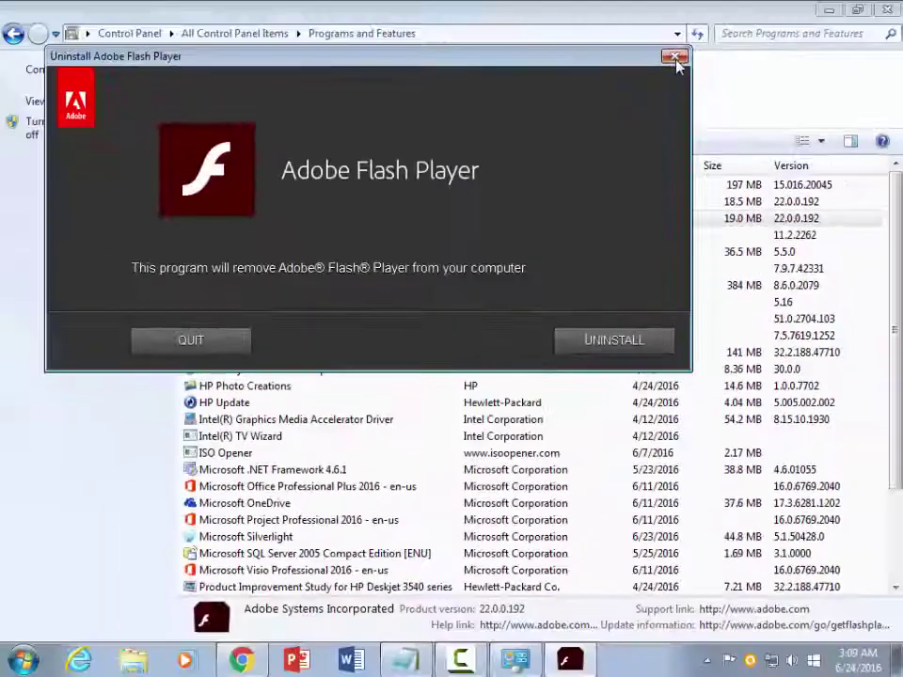
{"action": "left_click", "coordinate": [673, 58]}
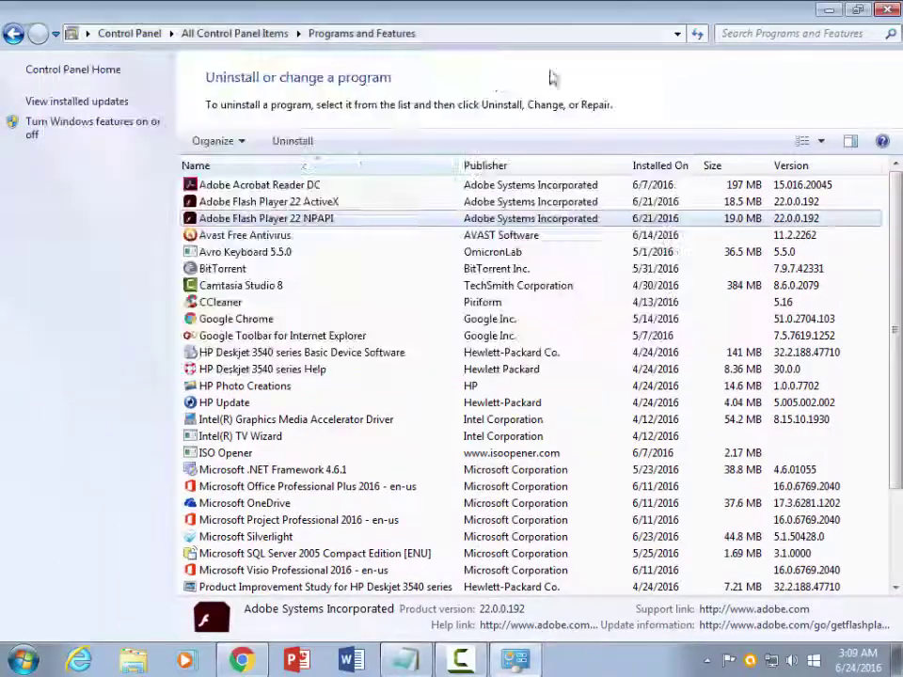
{"action": "left_click", "coordinate": [831, 11]}
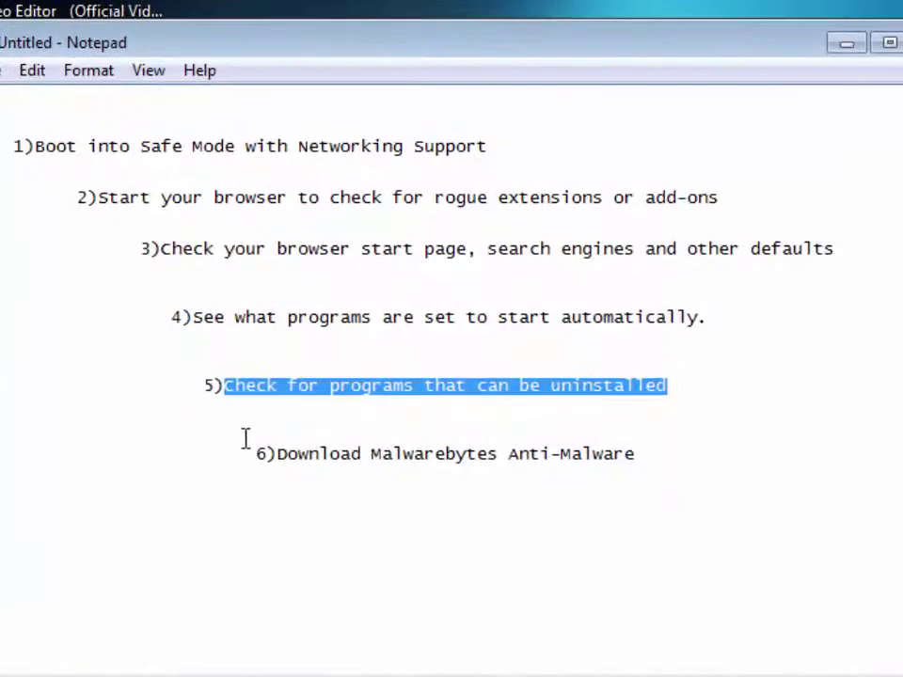
Highlight checklist item 6, Download Malwarebytes Anti-Malware, and minimize Notepad.
{"action": "left_click", "coordinate": [274, 454]}
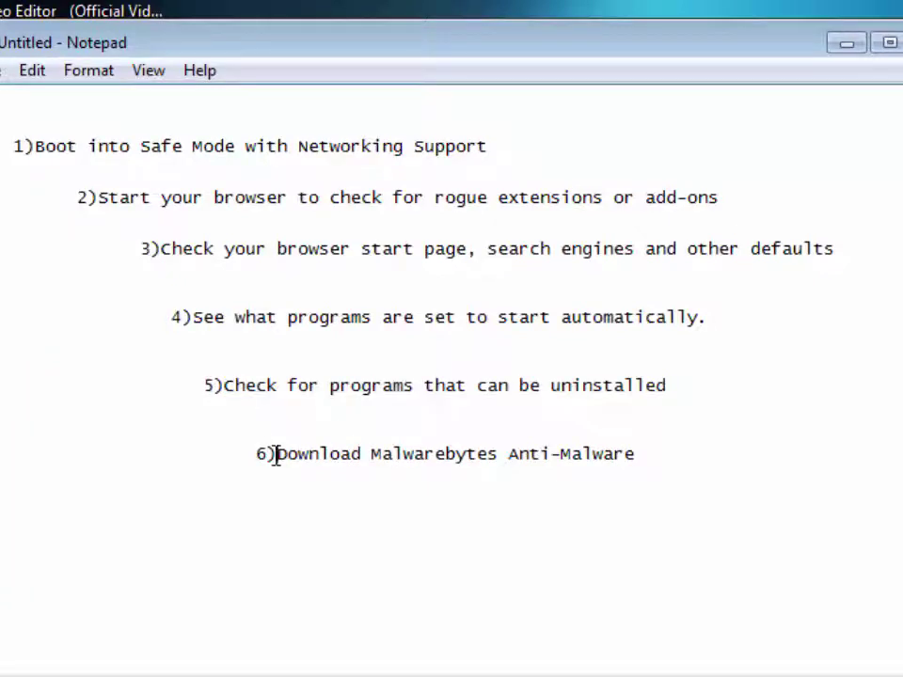
{"action": "left_click_drag", "start_coordinate": [274, 454], "coordinate": [636, 460]}
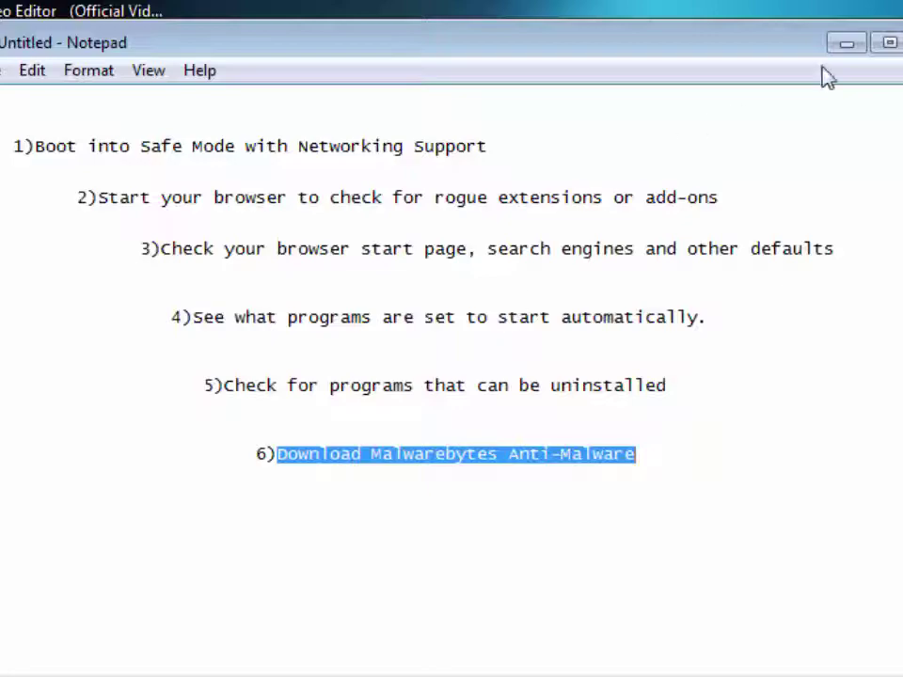
{"action": "left_click", "coordinate": [844, 44]}
{"action": "right_click", "coordinate": [402, 140]}
{"action": "left_click", "coordinate": [453, 199]}
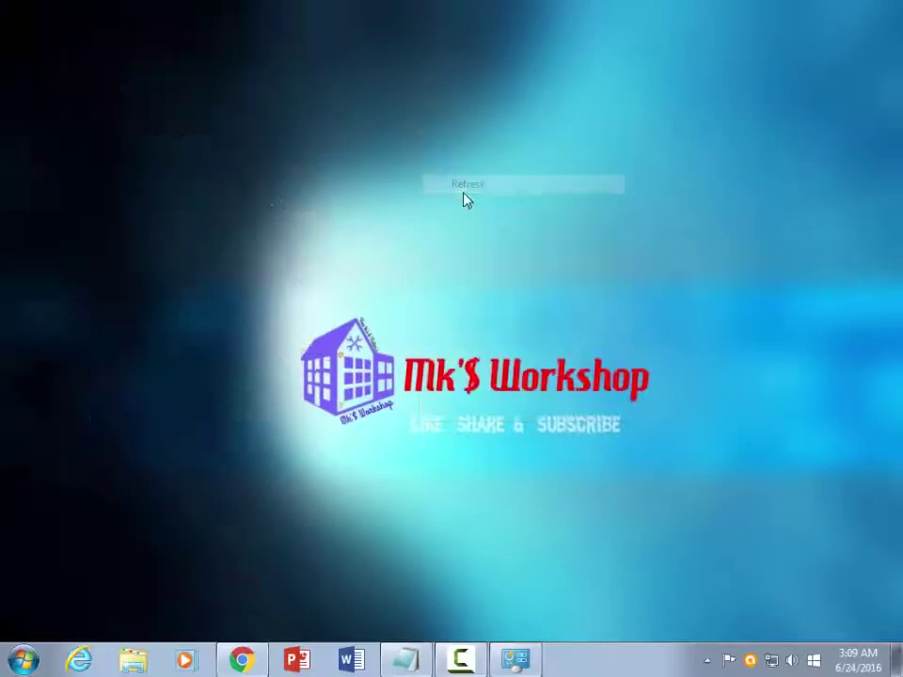
{"action": "right_click", "coordinate": [456, 204]}
{"action": "left_click", "coordinate": [500, 268]}
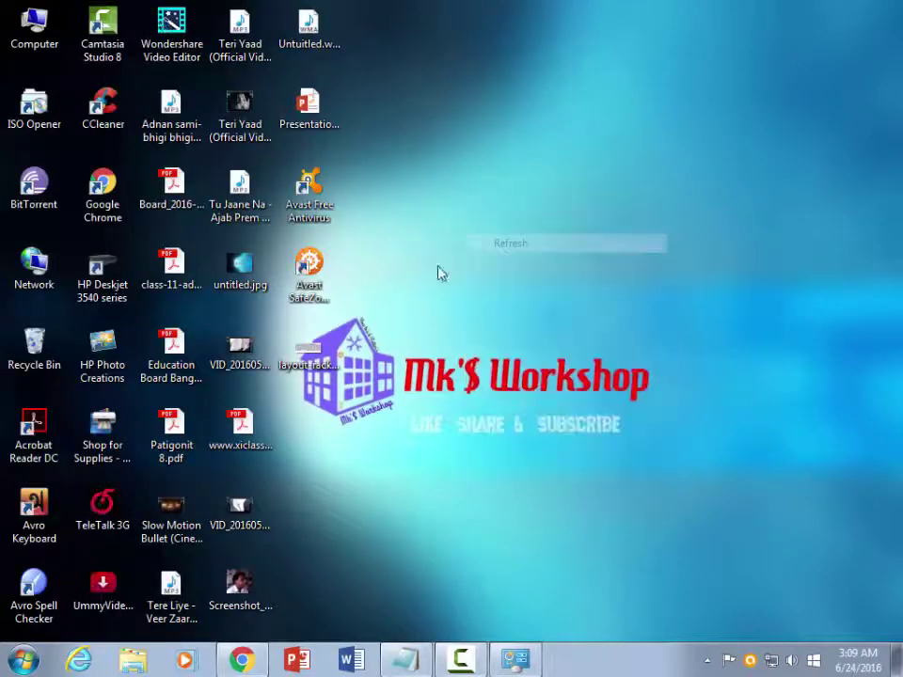
Switch to Chrome and search Google for malwarebytes in place of the Settings page.
{"action": "left_click", "coordinate": [243, 662]}
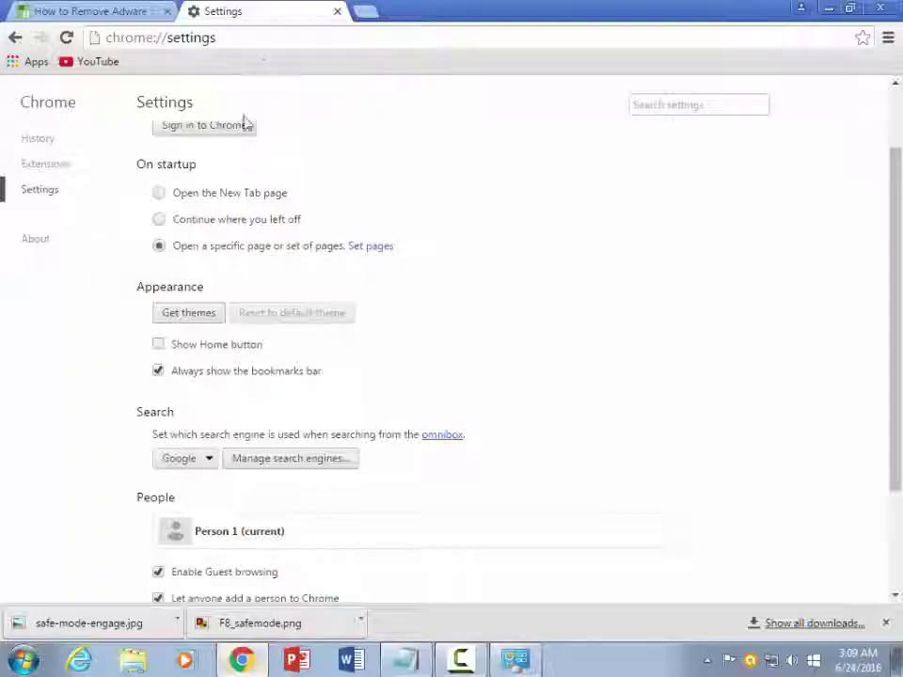
{"action": "left_click", "coordinate": [250, 44]}
{"action": "key", "text": "BackSpace"}
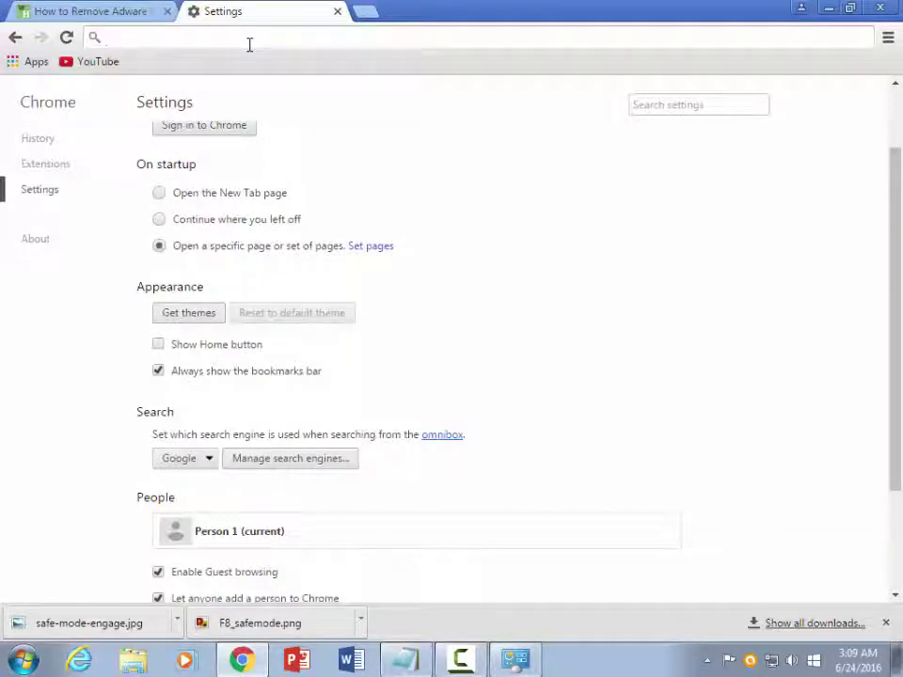
{"action": "type", "text": "malware"}
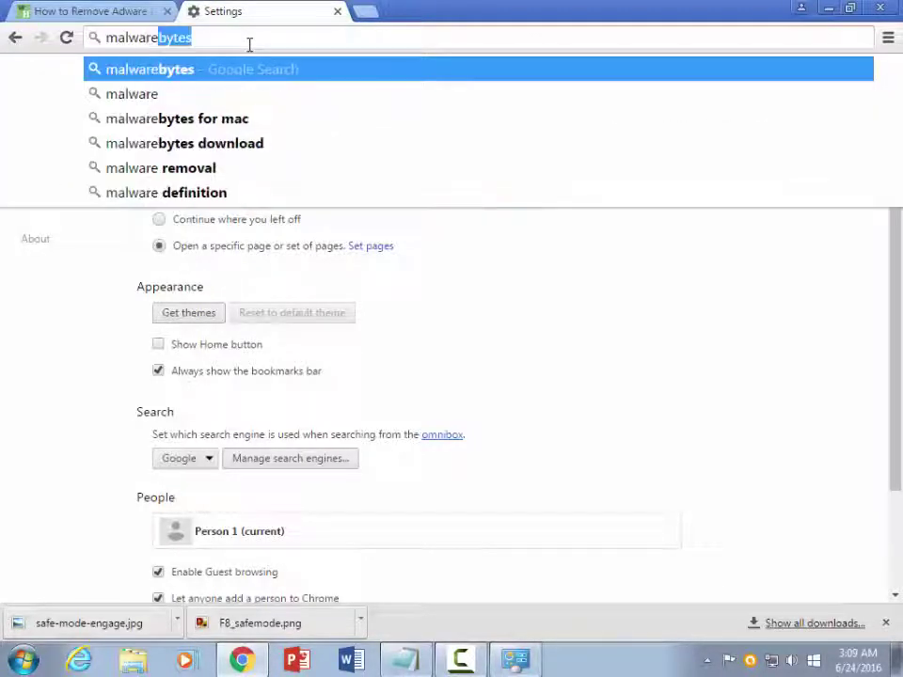
{"action": "type", "text": "bie"}
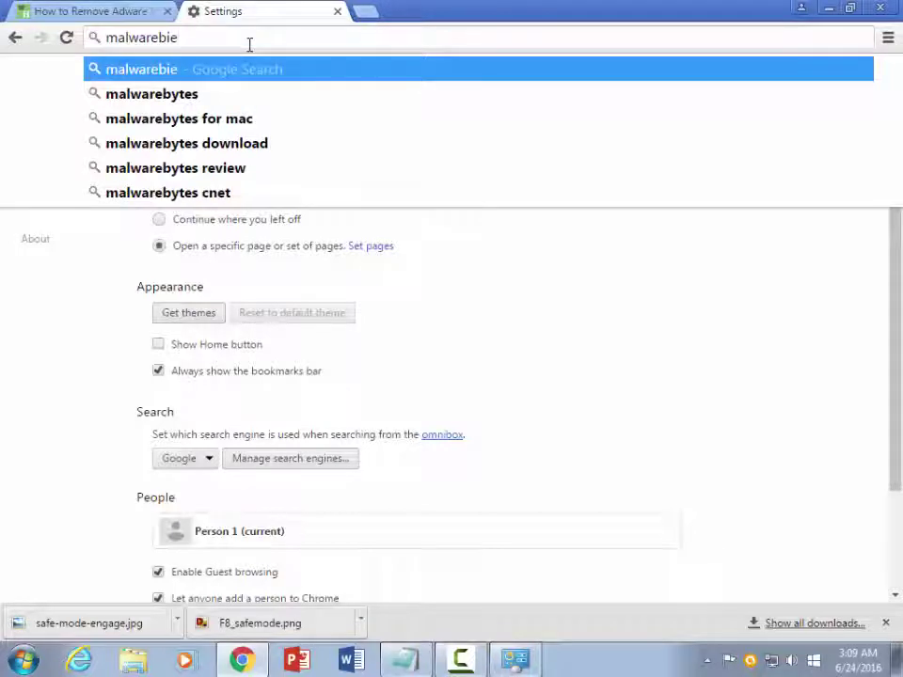
{"action": "left_click", "coordinate": [211, 94]}
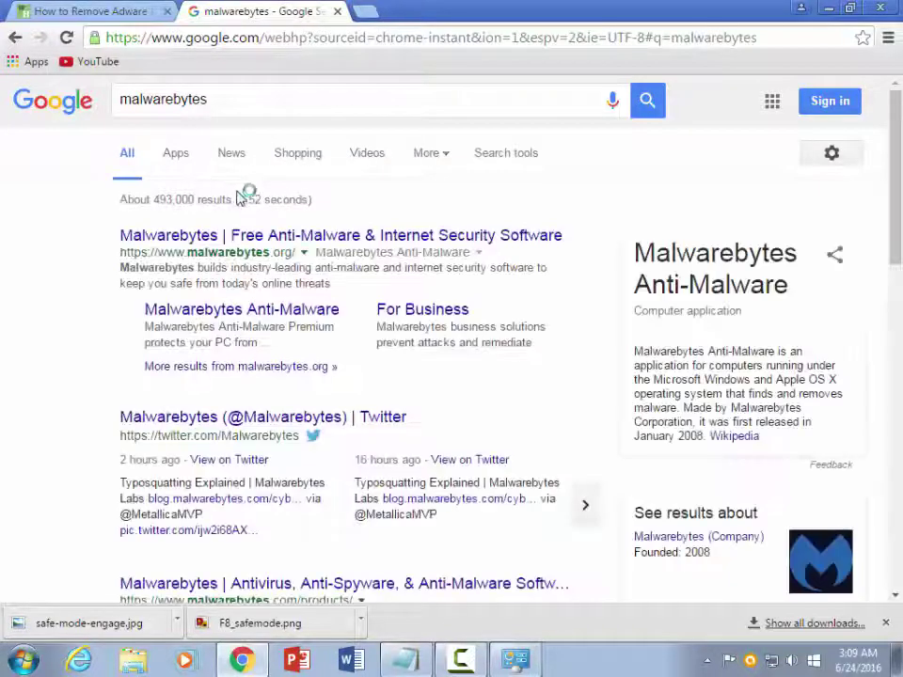
Look through the search results and open the official Malwarebytes Free Anti-Malware & Internet Security Software site.
{"action": "scroll", "coordinate": [102, 215], "scroll_direction": "down", "scroll_amount": 2}
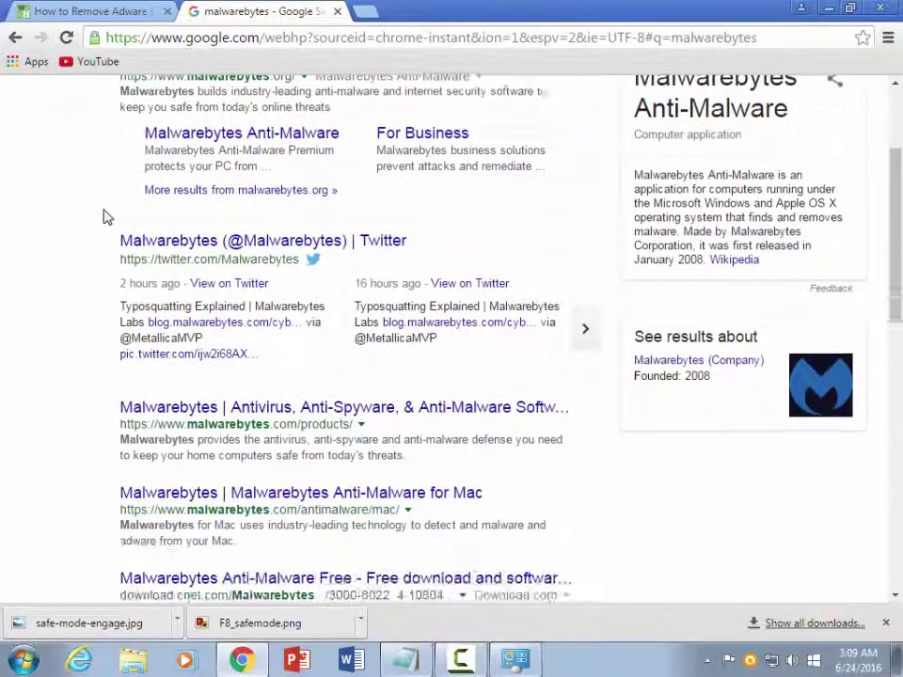
{"action": "scroll", "coordinate": [141, 225], "scroll_direction": "up", "scroll_amount": 2}
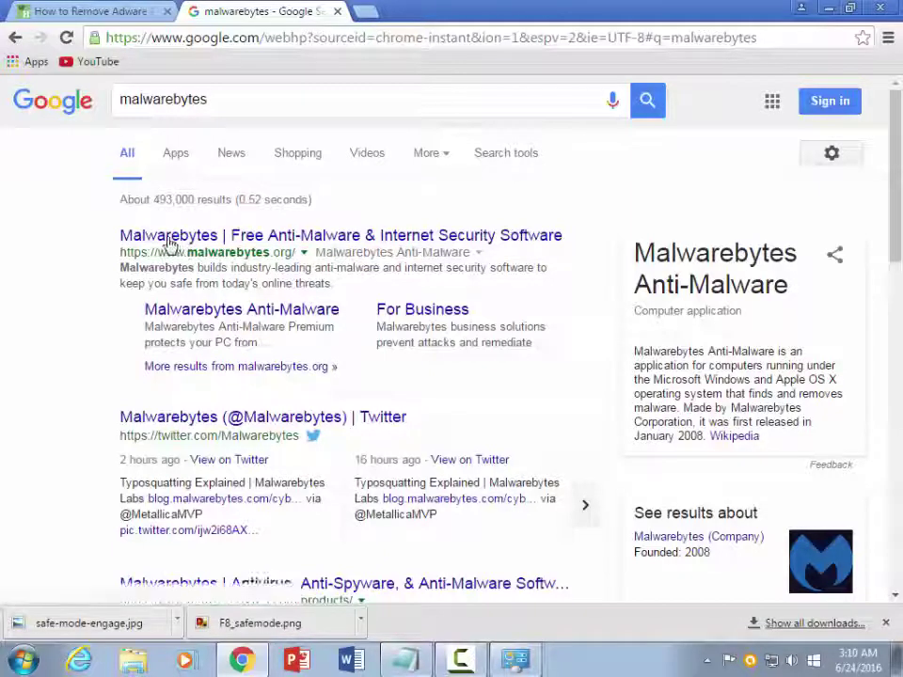
{"action": "left_click", "coordinate": [263, 236]}
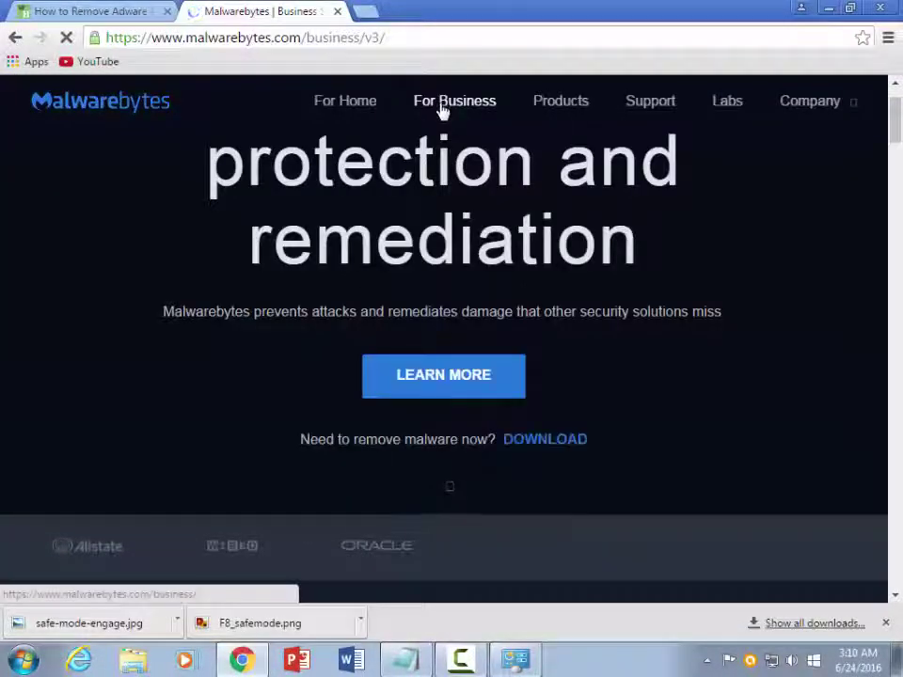
Examine the Malwarebytes business page for the malware removal download link.
{"action": "scroll", "coordinate": [395, 268], "scroll_direction": "down", "scroll_amount": 1}
{"action": "scroll", "coordinate": [395, 268], "scroll_direction": "up", "scroll_amount": 1}
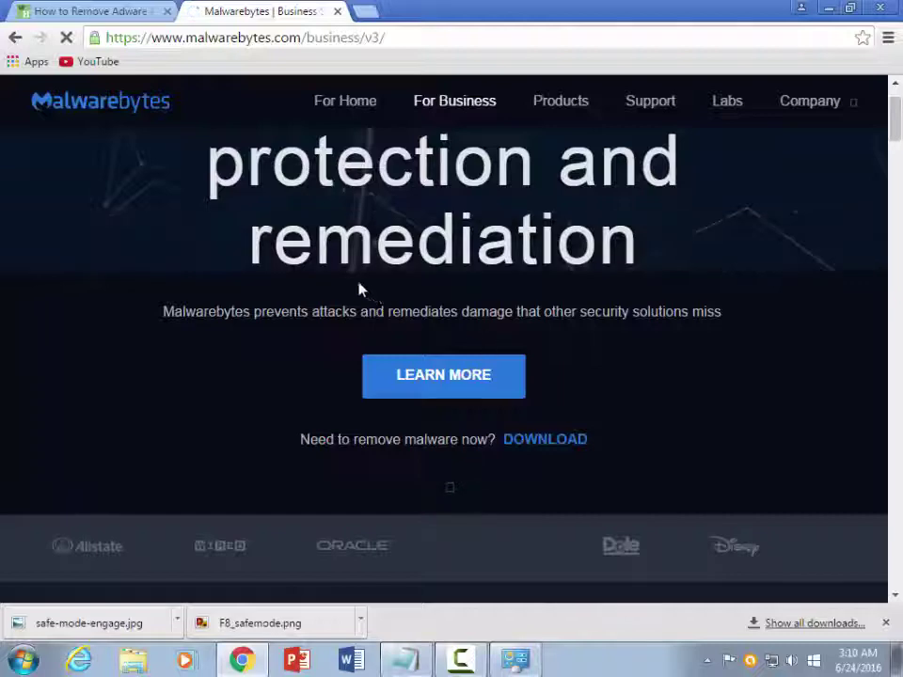
{"action": "scroll", "coordinate": [452, 385], "scroll_direction": "down", "scroll_amount": 3}
{"action": "scroll", "coordinate": [526, 442], "scroll_direction": "up", "scroll_amount": 3}
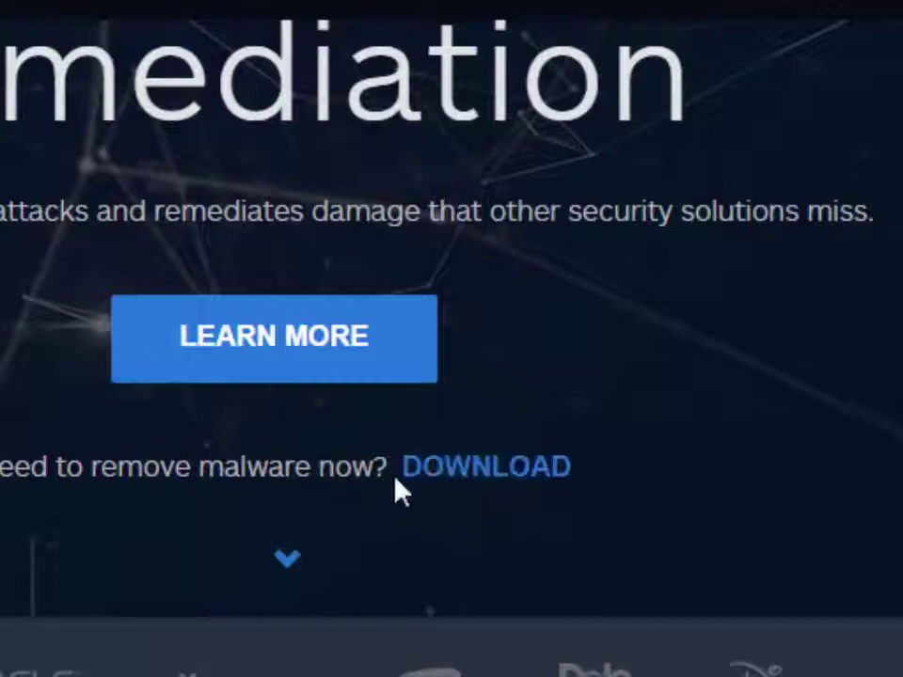
{"action": "scroll", "coordinate": [474, 497], "scroll_direction": "down", "scroll_amount": 3}
{"action": "scroll", "coordinate": [476, 499], "scroll_direction": "up", "scroll_amount": 3}
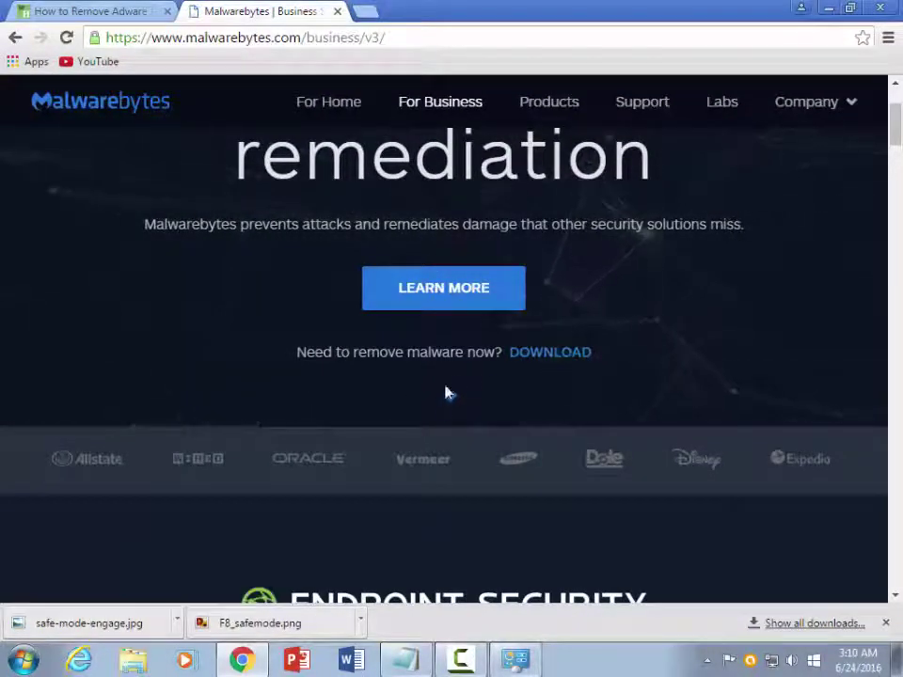
Switch to Notepad and add checklist line 7 below item 6, reading "7)download hitman pro".
{"action": "left_click", "coordinate": [426, 663]}
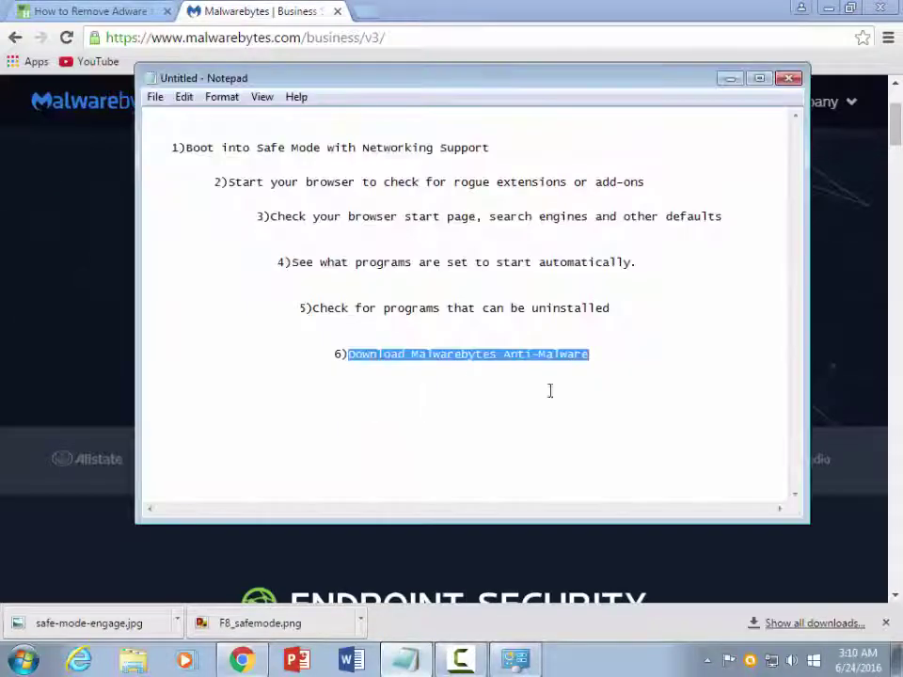
{"action": "left_click", "coordinate": [596, 366]}
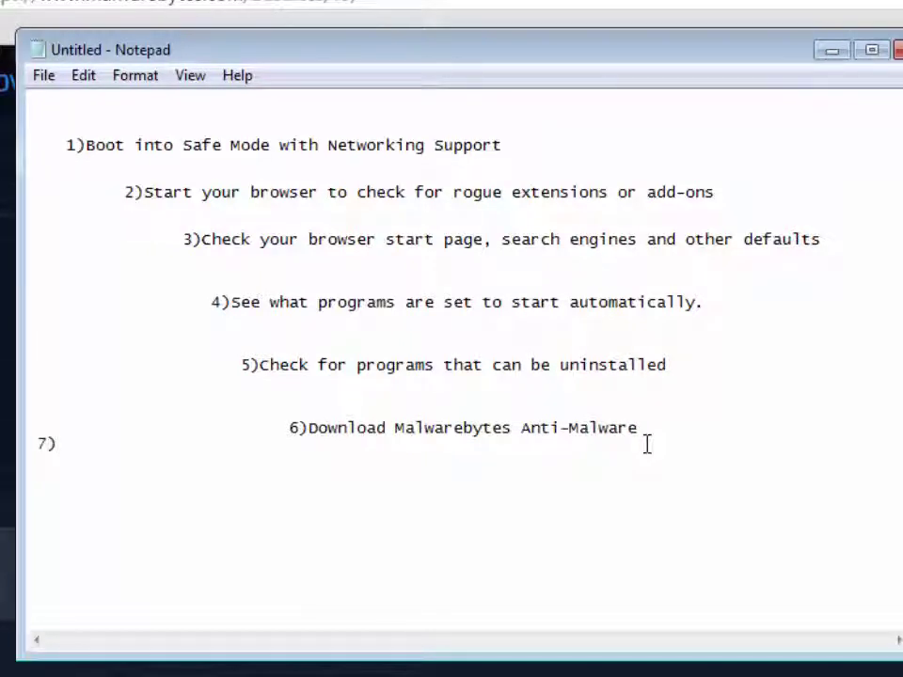
{"action": "type", "text": "down"}
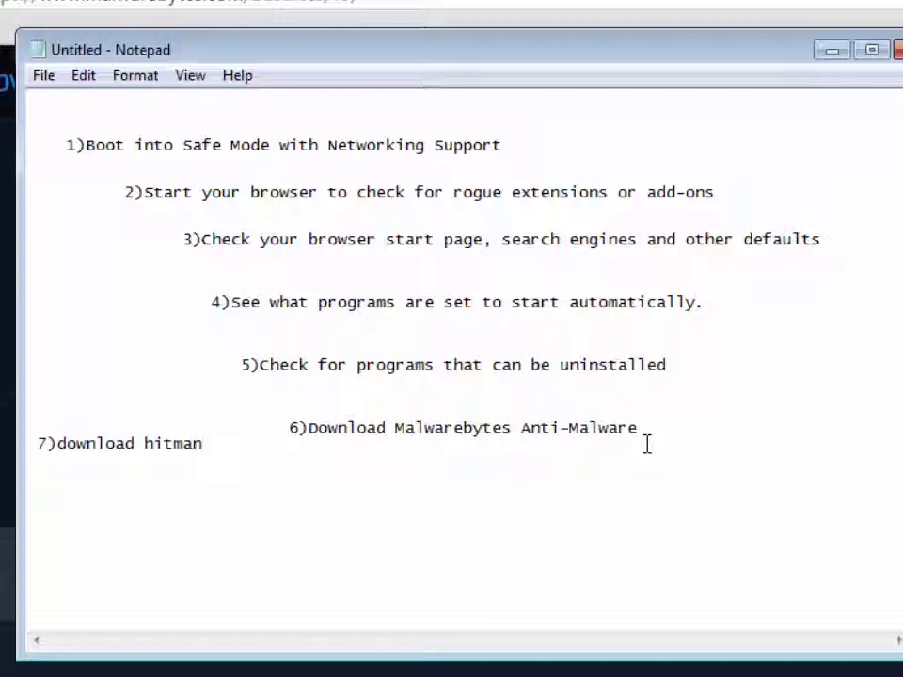
{"action": "type", "text": "load hitman o"}
{"action": "key", "text": "BackSpace"}
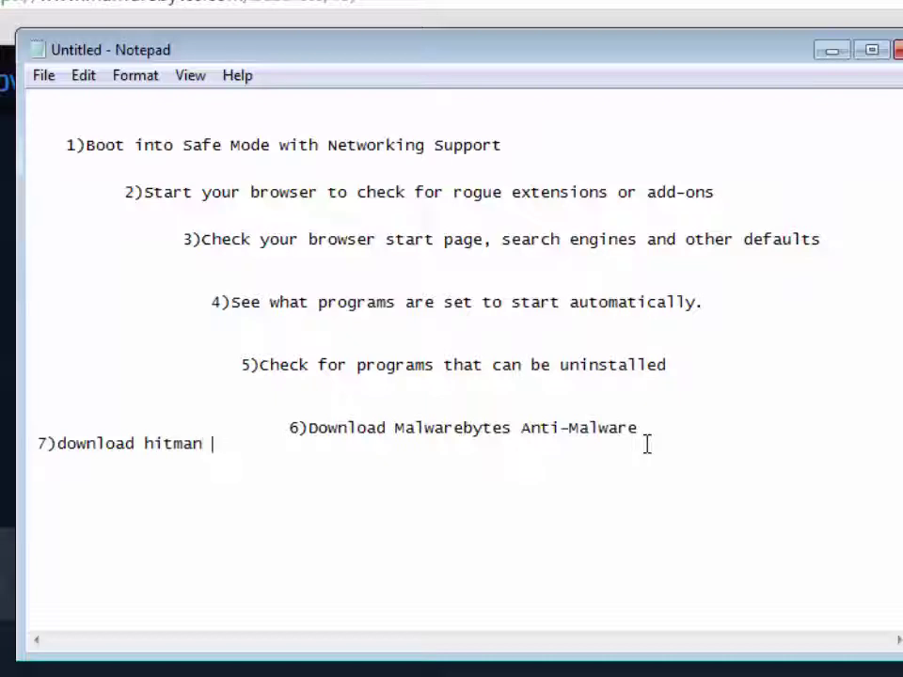
{"action": "type", "text": "pro"}
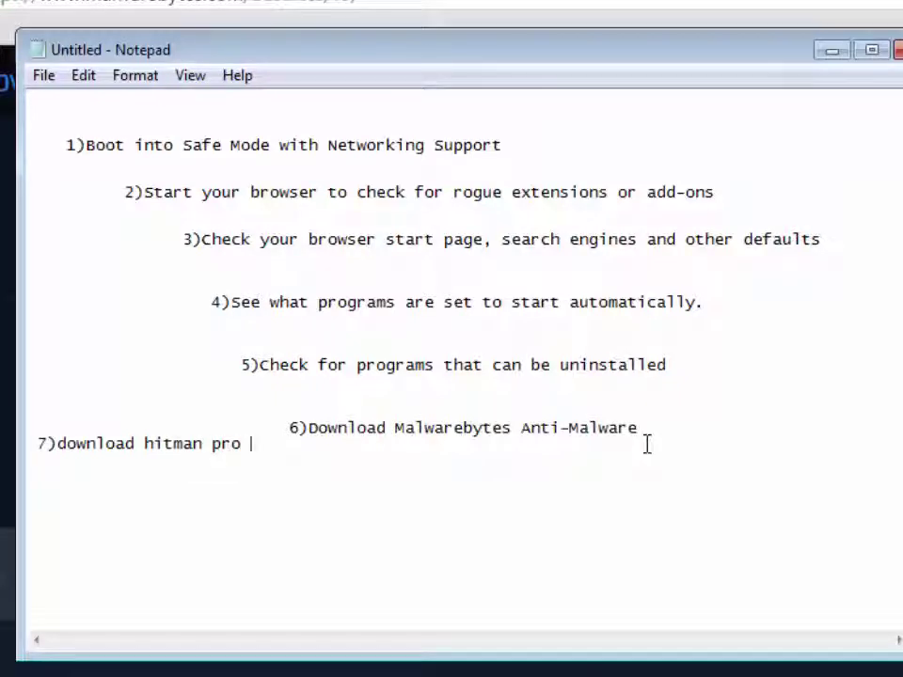
Complete checklist line 7 as "7)download hitman pro antivrus programme" and indent it one line lower, beneath item 6.
{"action": "type", "text": " antivrus prog"}
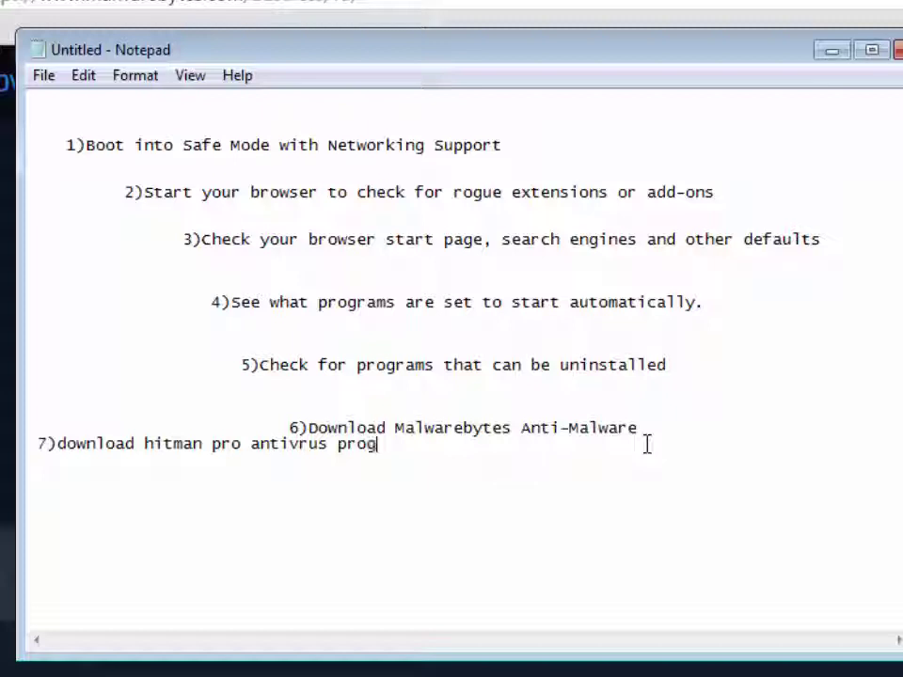
{"action": "type", "text": "mme"}
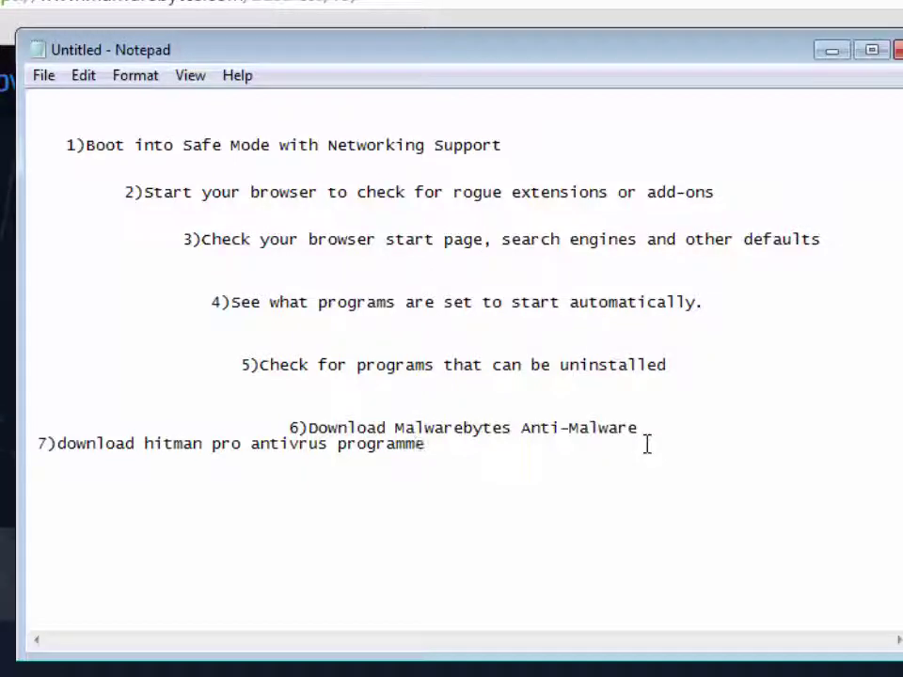
{"action": "left_click", "coordinate": [40, 443]}
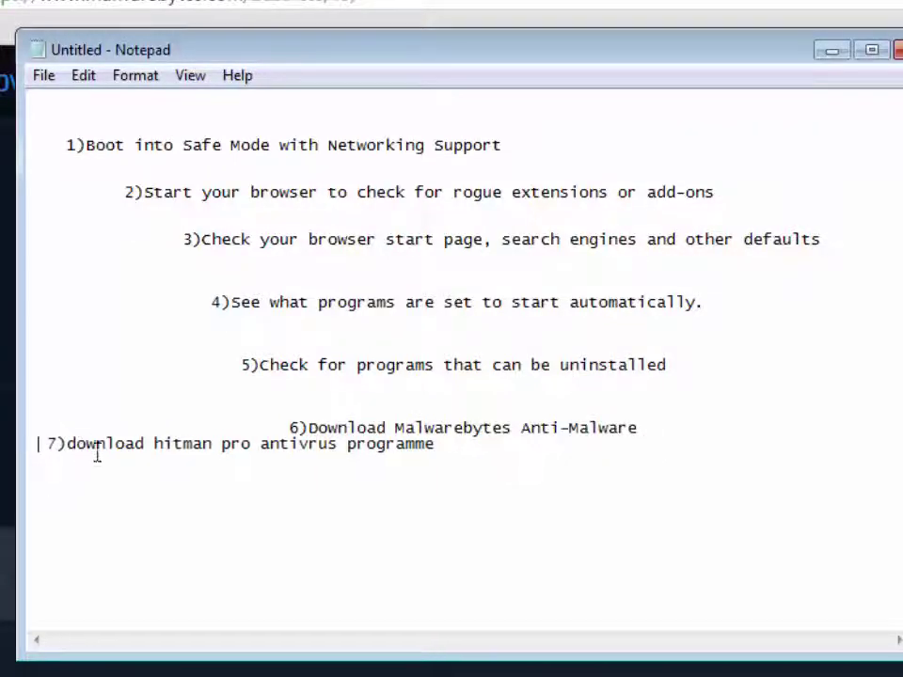
{"action": "key", "text": "Tab"}
{"action": "key", "text": "BackSpace"}
{"action": "key", "text": "Return"}
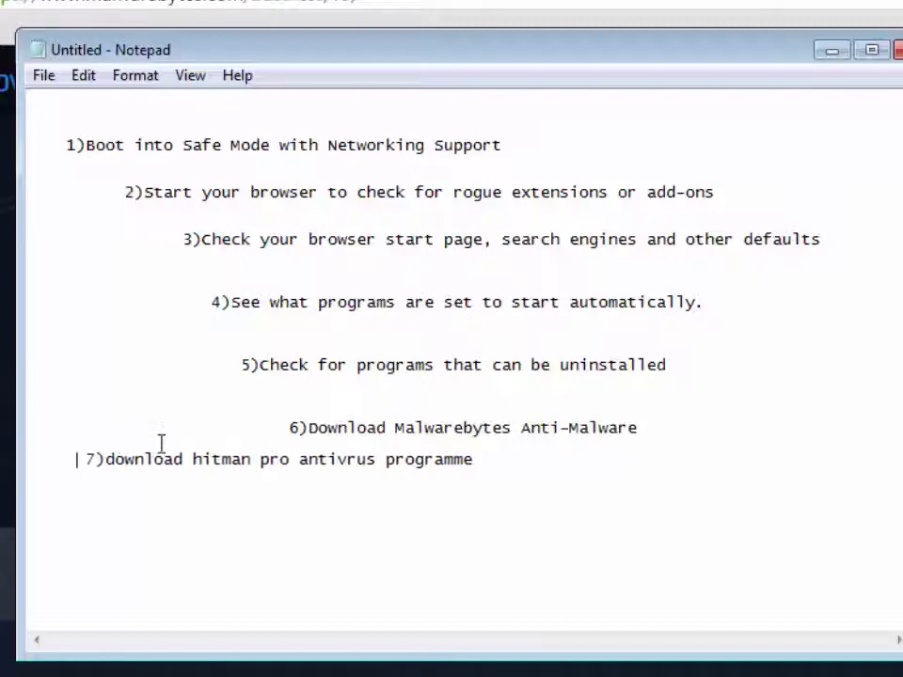
{"action": "left_click_drag", "start_coordinate": [339, 458], "coordinate": [720, 465]}
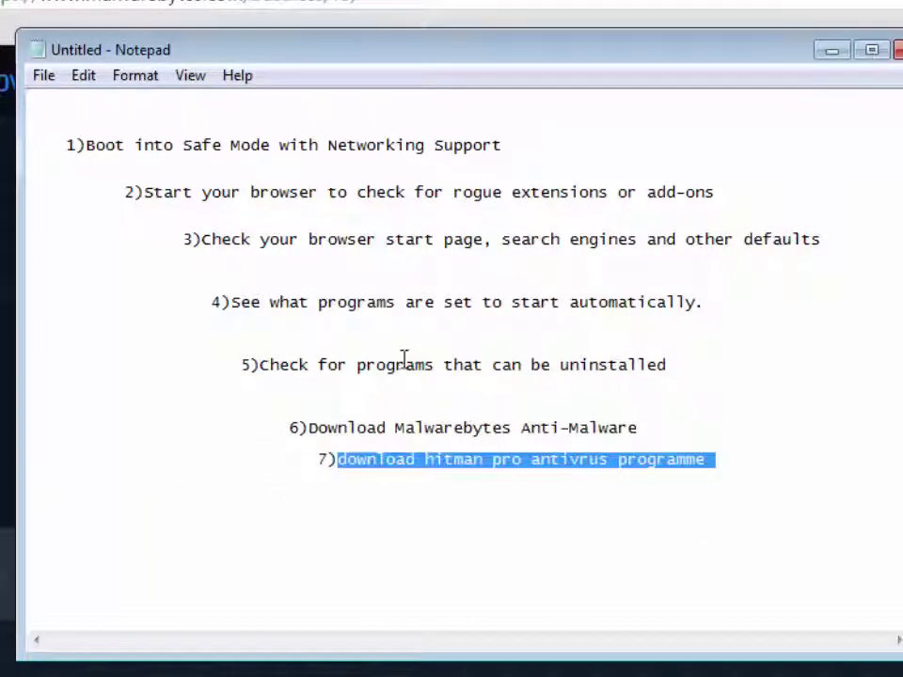
{"action": "left_click", "coordinate": [437, 502]}
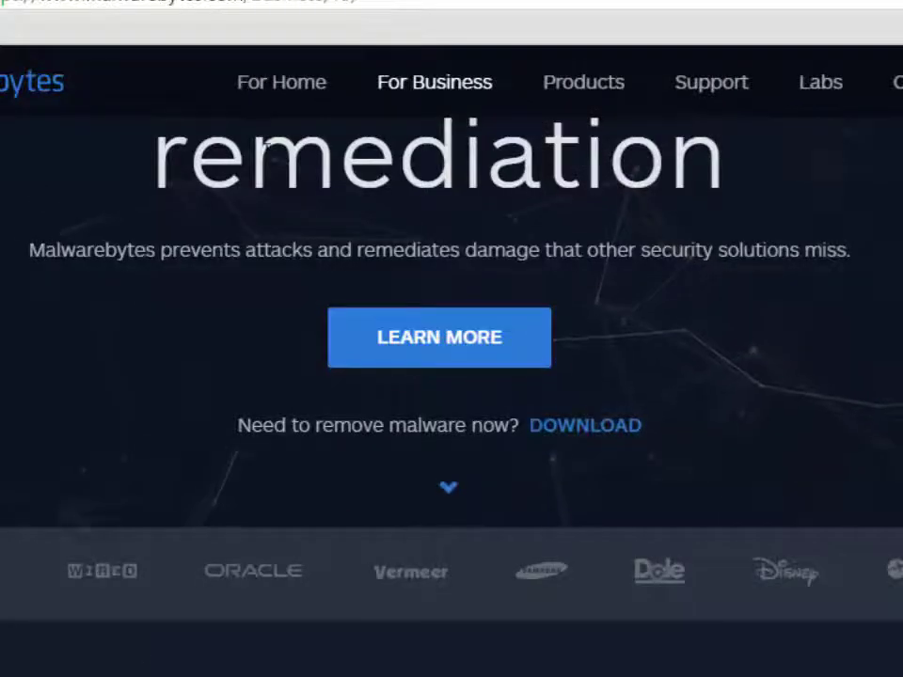
Switch to Chrome, search Google for "hitman pro free" in place of the Malwarebytes page, and look through the results.
{"action": "left_click", "coordinate": [363, 3]}
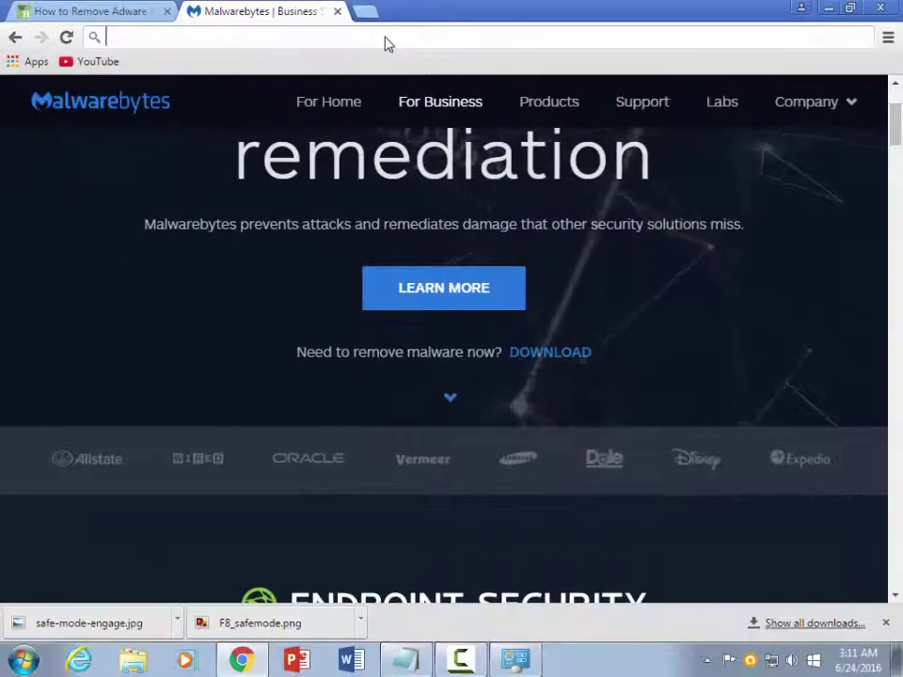
{"action": "type", "text": "hitman"}
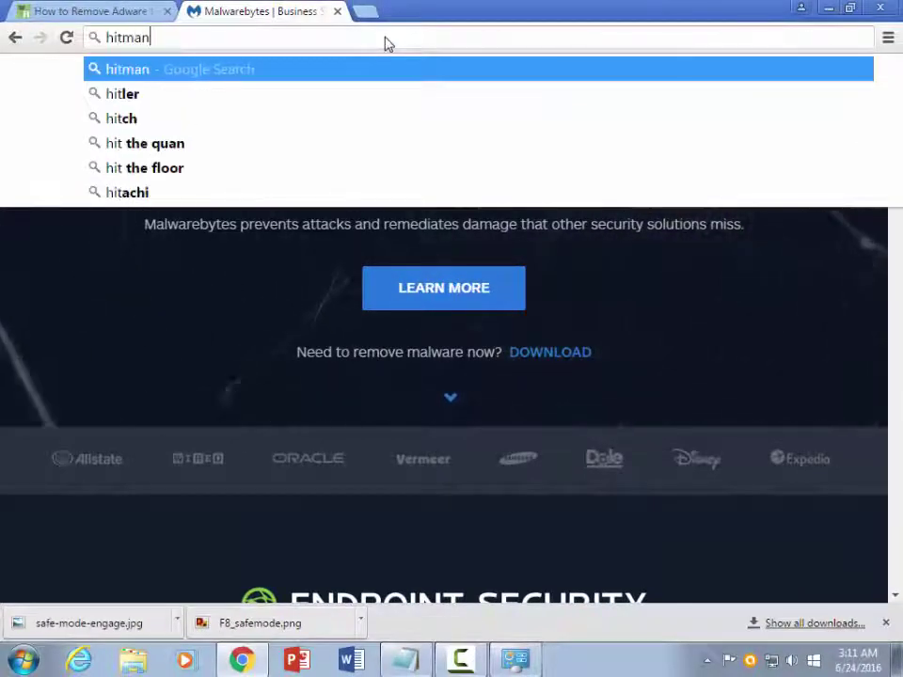
{"action": "type", "text": " pro"}
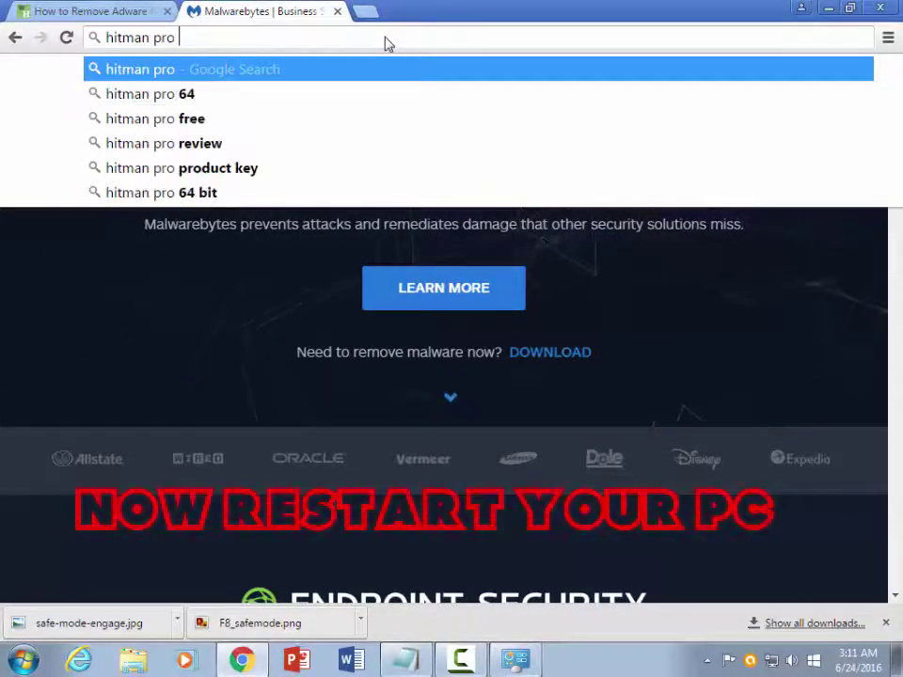
{"action": "left_click", "coordinate": [293, 123]}
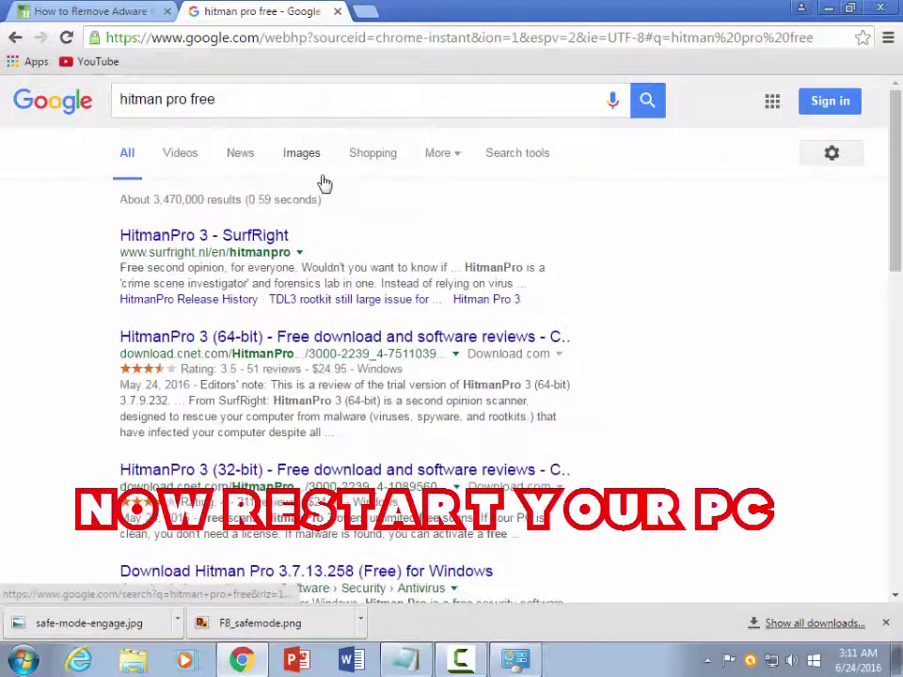
{"action": "scroll", "coordinate": [322, 183], "scroll_direction": "down", "scroll_amount": 2}
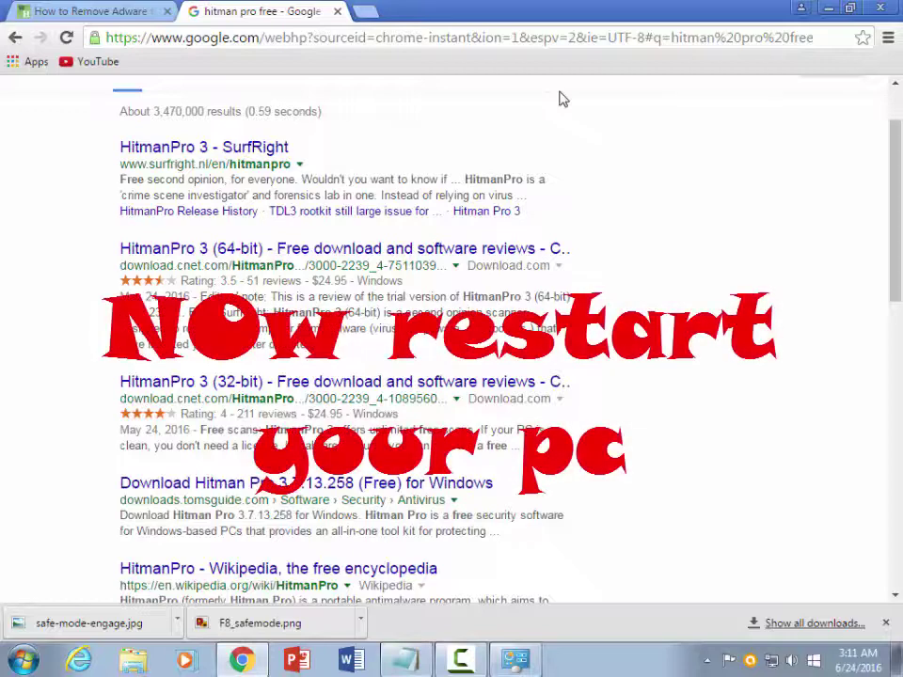
Minimize the browser to return to the Notepad checklist, shift its window slightly, and refresh the desktop twice.
{"action": "left_click", "coordinate": [828, 9]}
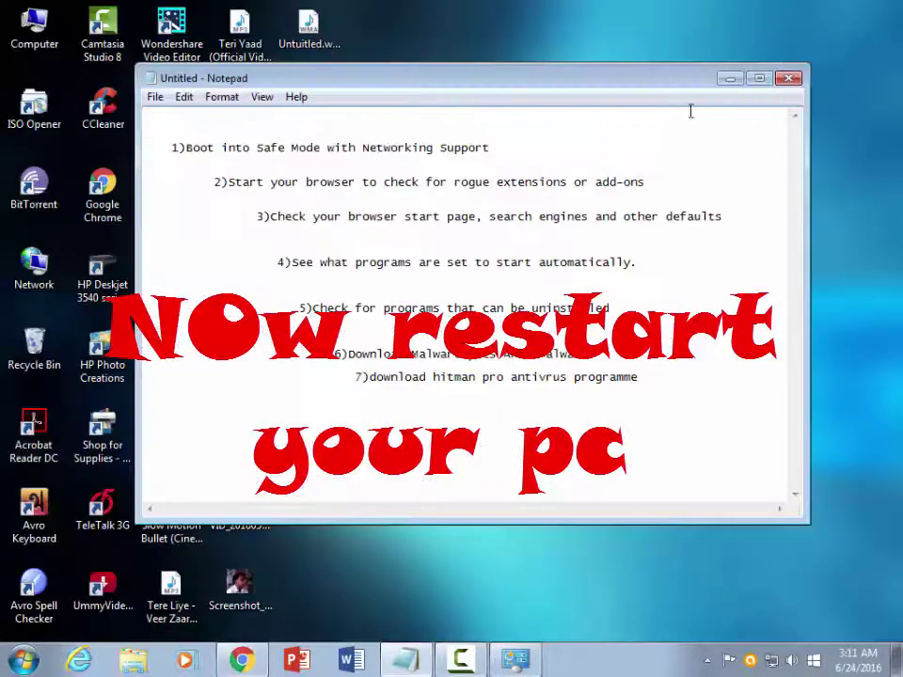
{"action": "left_click_drag", "start_coordinate": [691, 76], "coordinate": [686, 76]}
{"action": "right_click", "coordinate": [841, 33]}
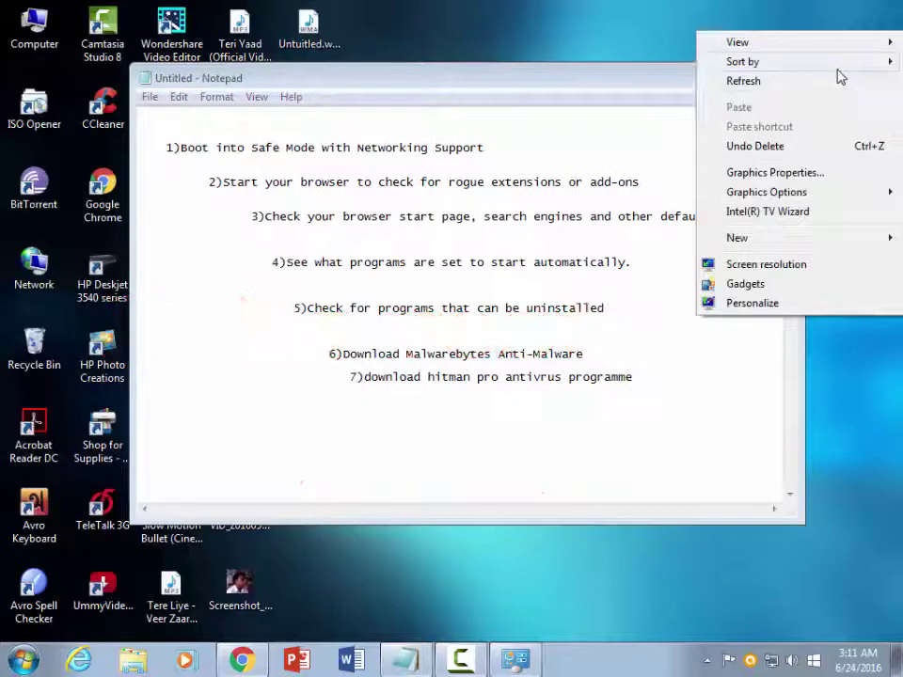
{"action": "left_click", "coordinate": [818, 81]}
{"action": "right_click", "coordinate": [809, 34]}
{"action": "left_click", "coordinate": [839, 83]}
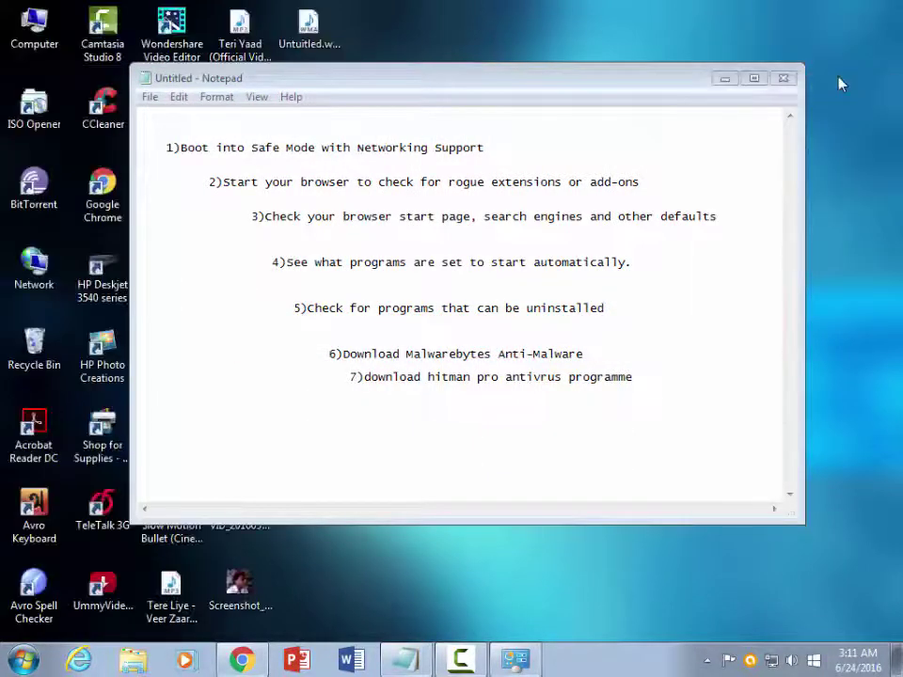